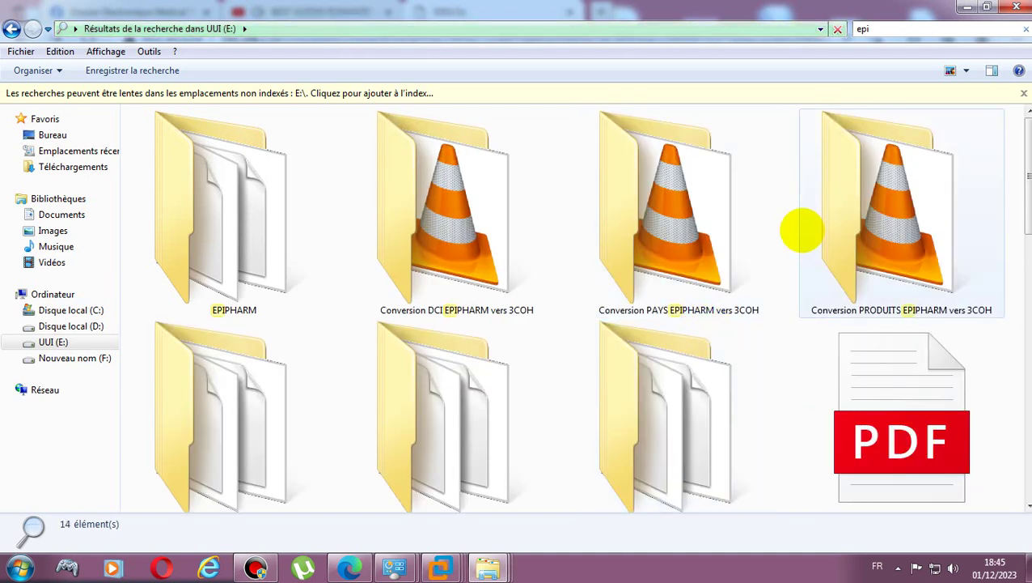
# Open an EPIPHARM EPH tiis folder from the search results for "epi"
pyautogui.scroll(-1, 591, 308)
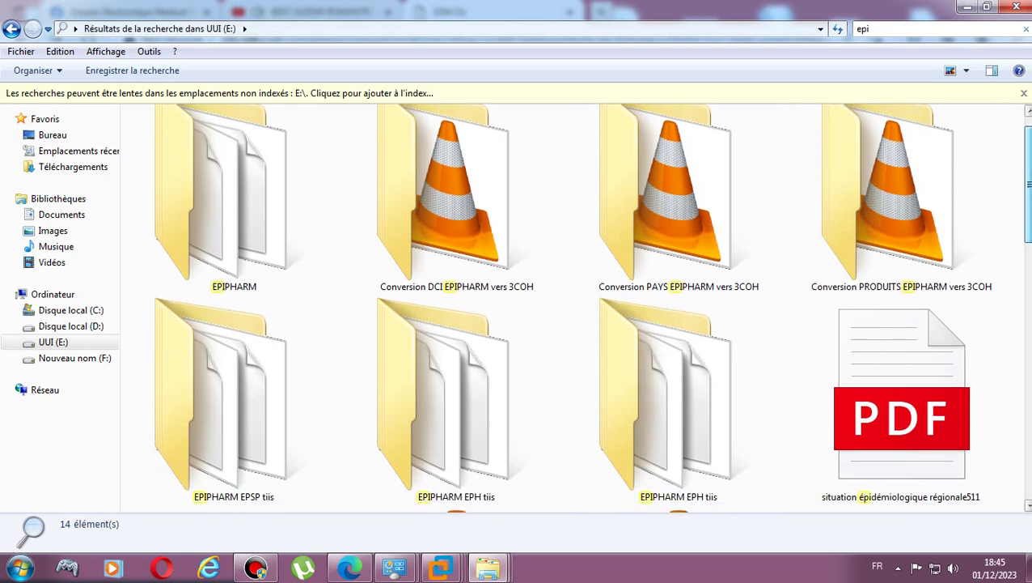
pyautogui.scroll(-3, 592, 307)
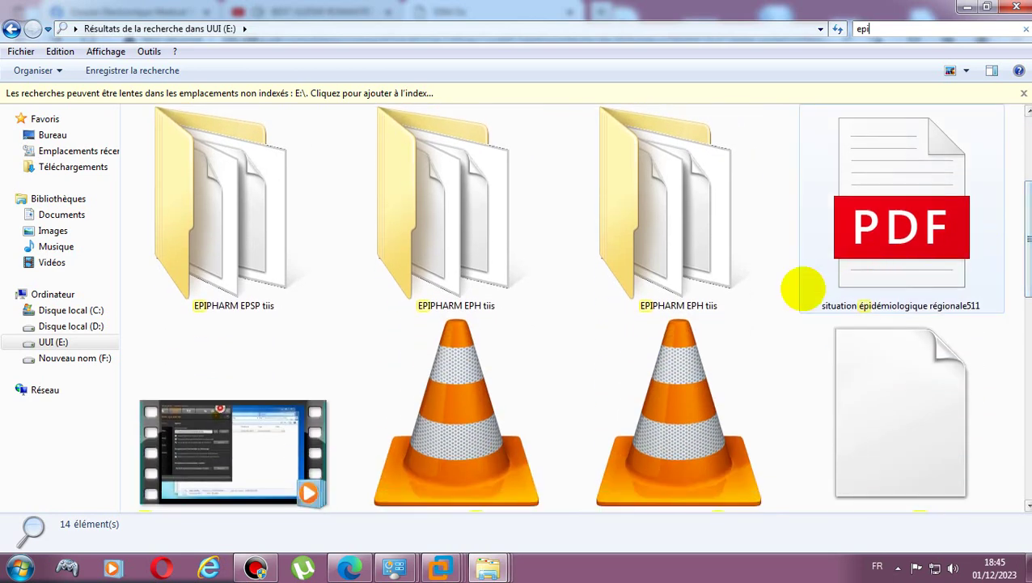
pyautogui.click(701, 249)
pyautogui.doubleClick(701, 248)
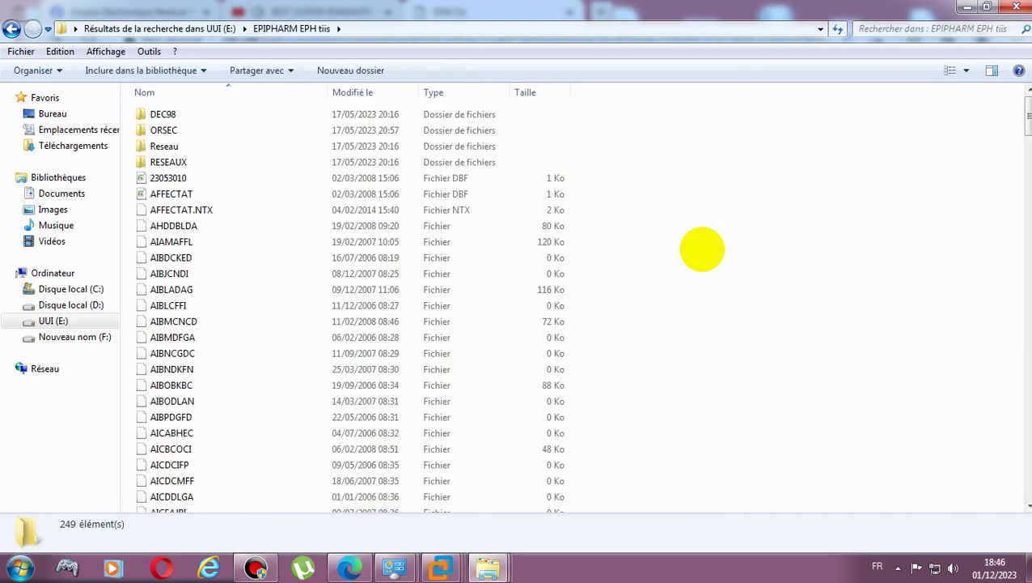
# Search the EPIPHARM EPH tiis folder for *.XLSX files, and return to its full file listing
pyautogui.click(864, 31)
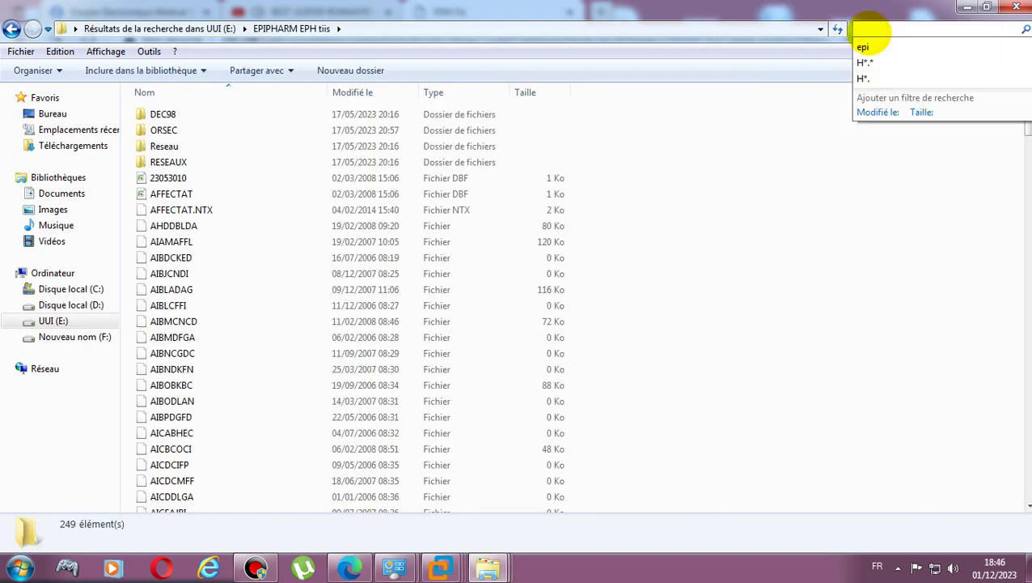
pyautogui.write('*.')
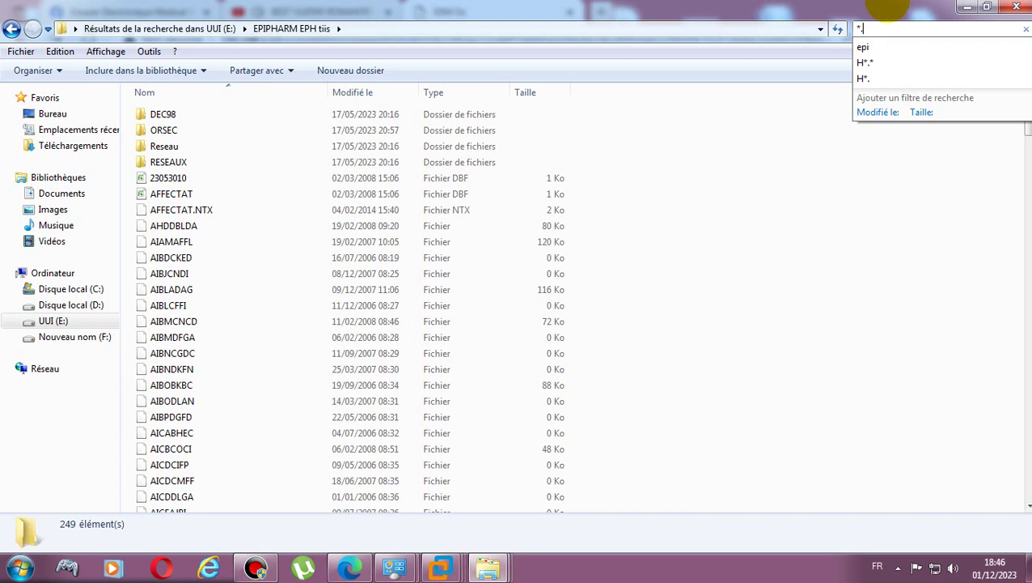
pyautogui.write('XLSX')
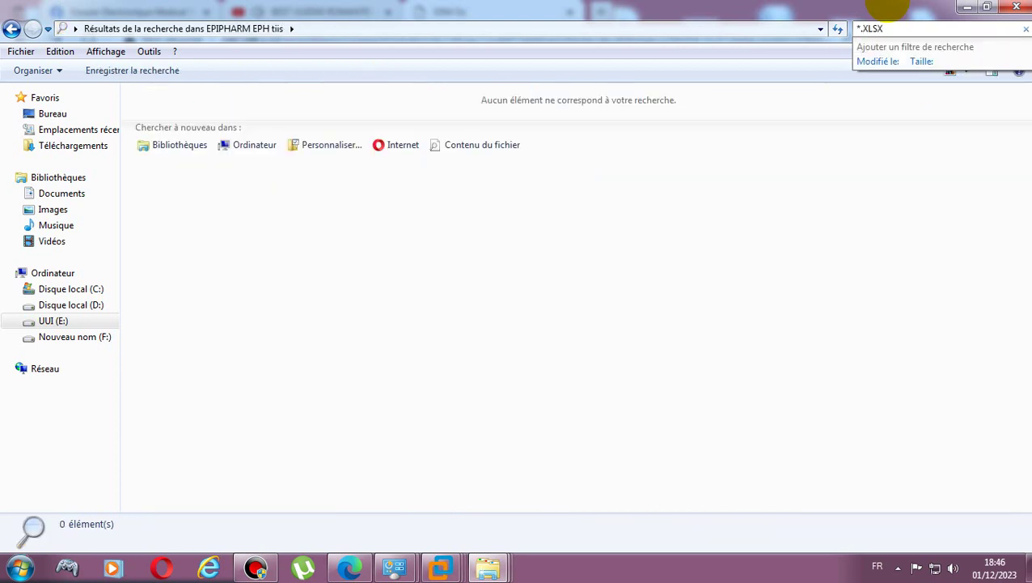
pyautogui.press('Return')
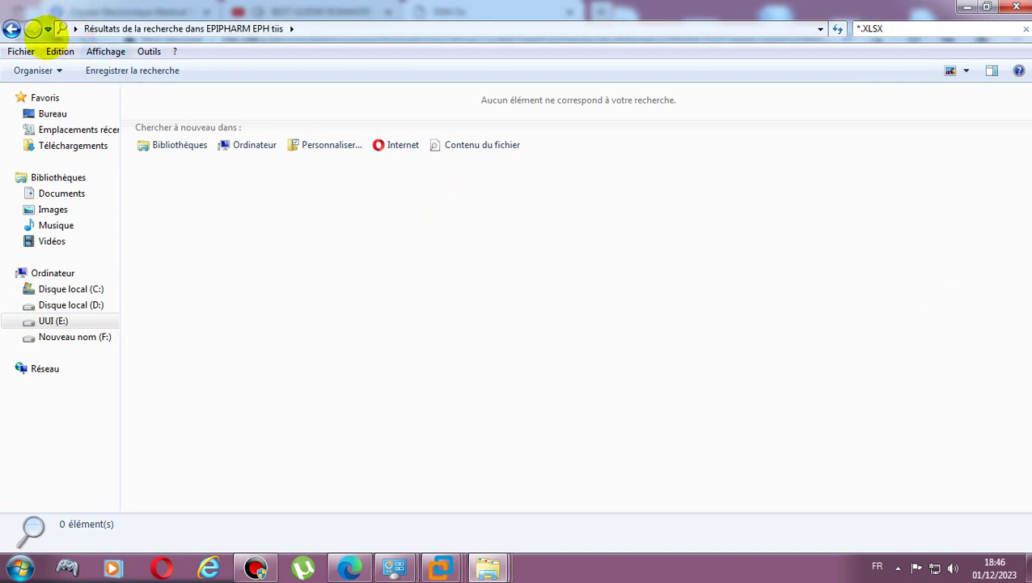
pyautogui.click(14, 28)
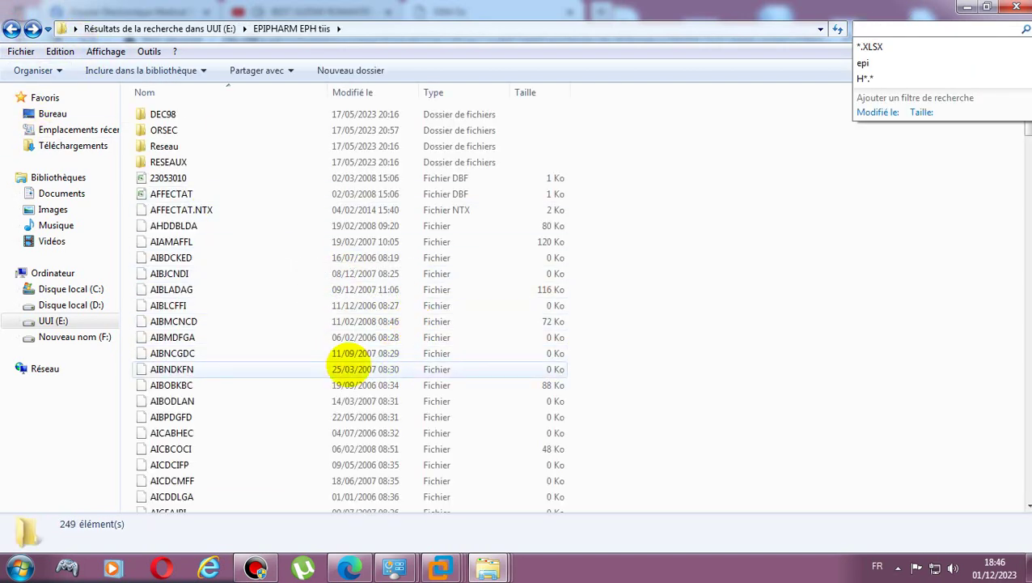
# Find the DCI DBF file in the folder, view its contents in Excel, and close it
pyautogui.click(185, 399)
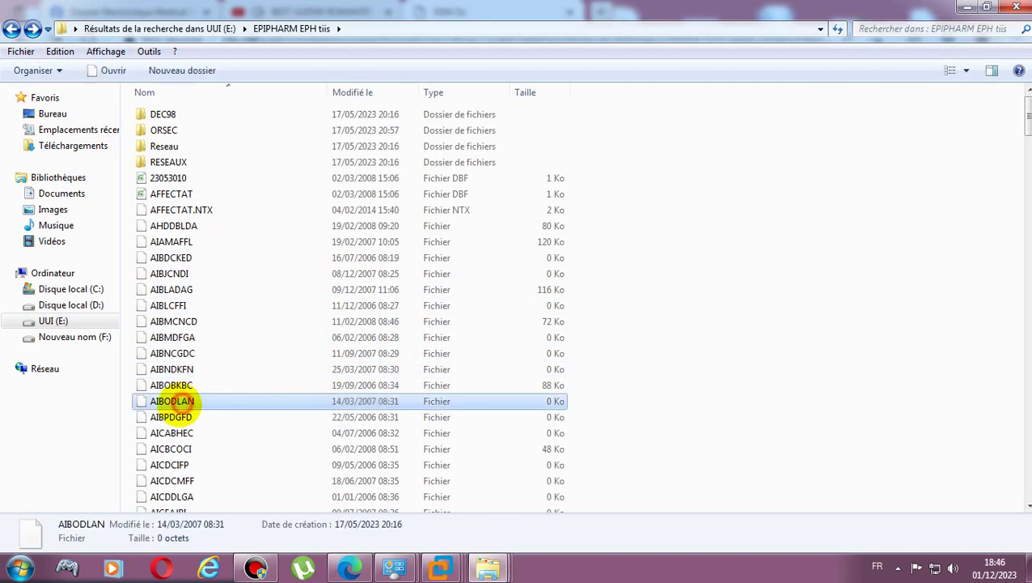
pyautogui.scroll(-5, 265, 410)
pyautogui.moveTo(1028, 139); pyautogui.dragTo(1008, 500)
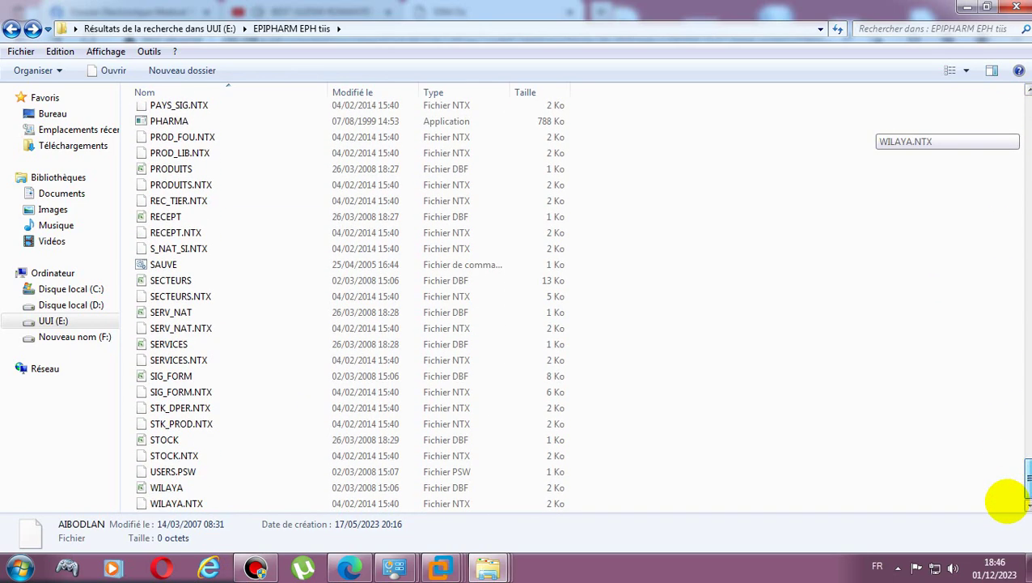
pyautogui.click(231, 216)
pyautogui.press('Home')
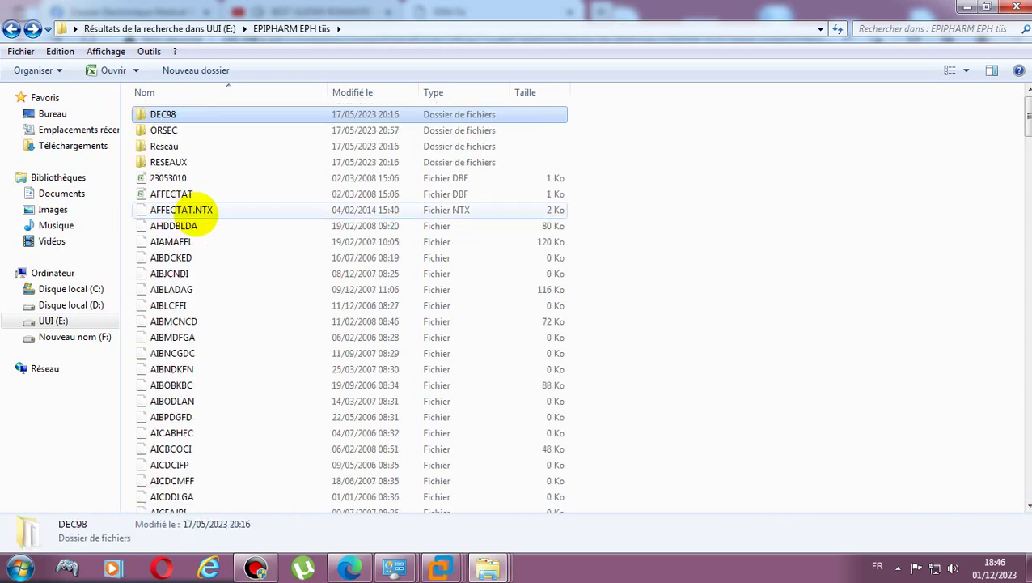
pyautogui.press('d')
pyautogui.press('Down')
pyautogui.press('Down')
pyautogui.press('Down')
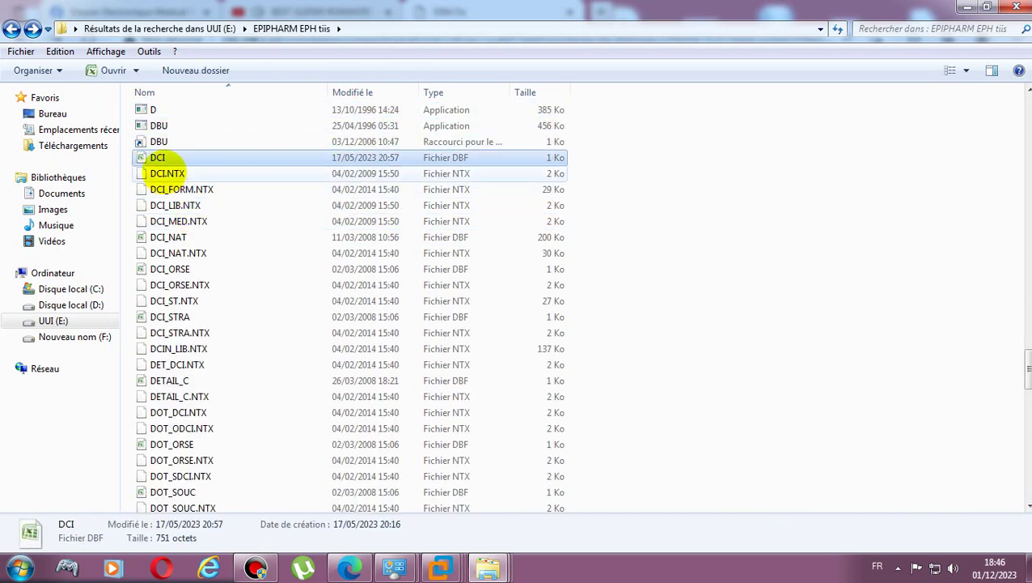
pyautogui.doubleClick(158, 157)
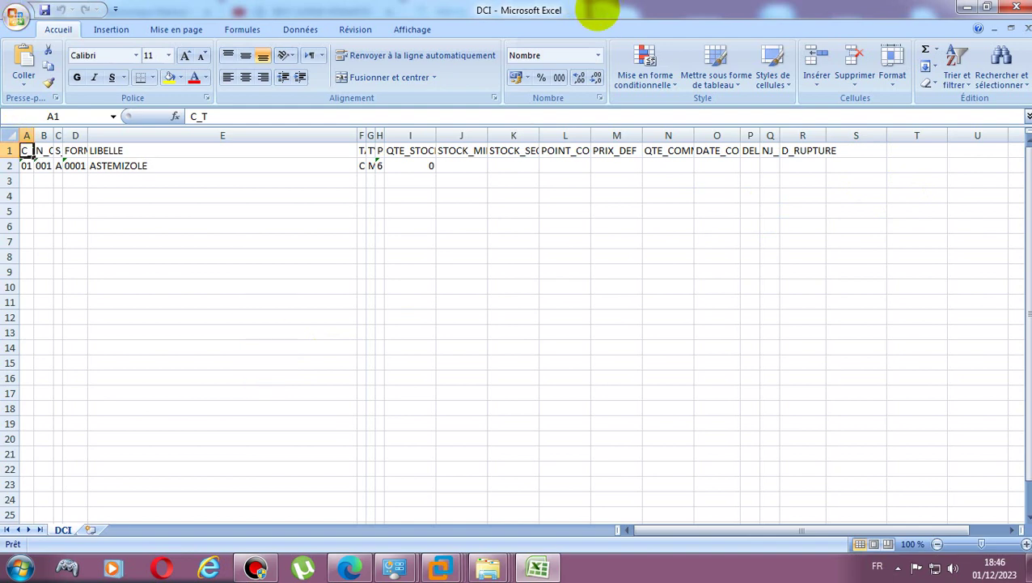
pyautogui.click(1017, 7)
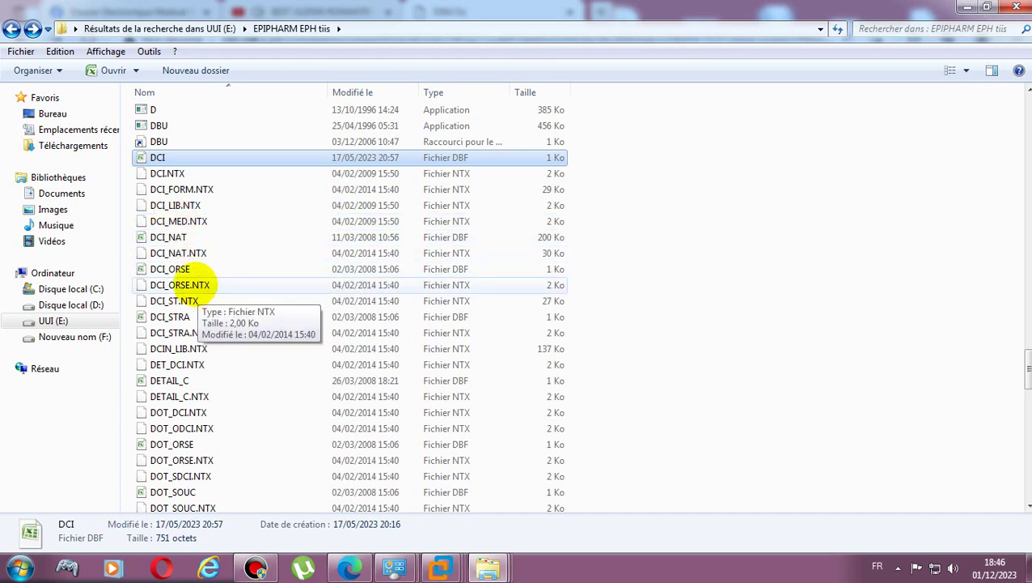
# Open the DCI_NAT DBF file in Excel, and open the recently used DCI file alongside it
pyautogui.doubleClick(193, 237)
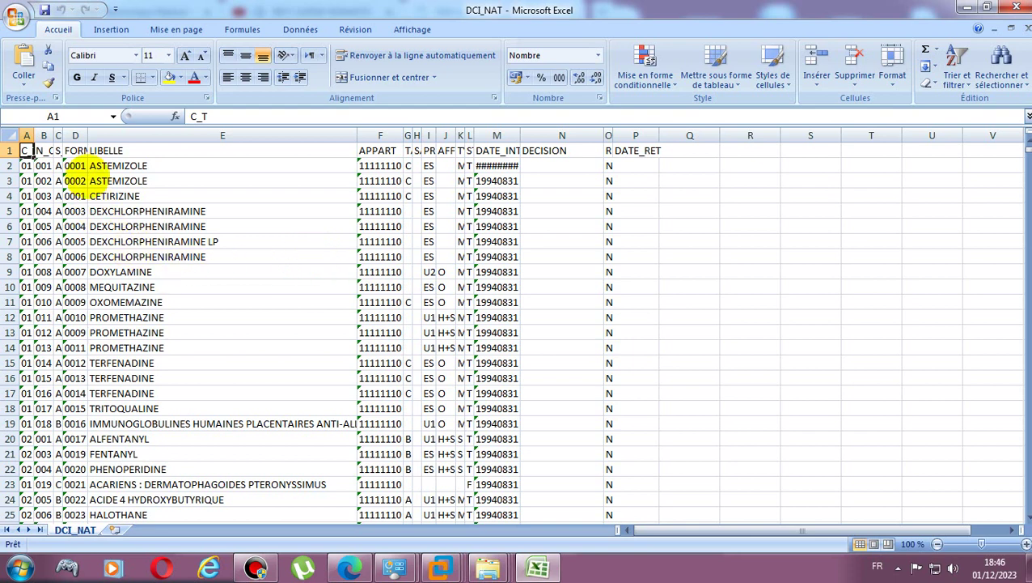
pyautogui.click(18, 17)
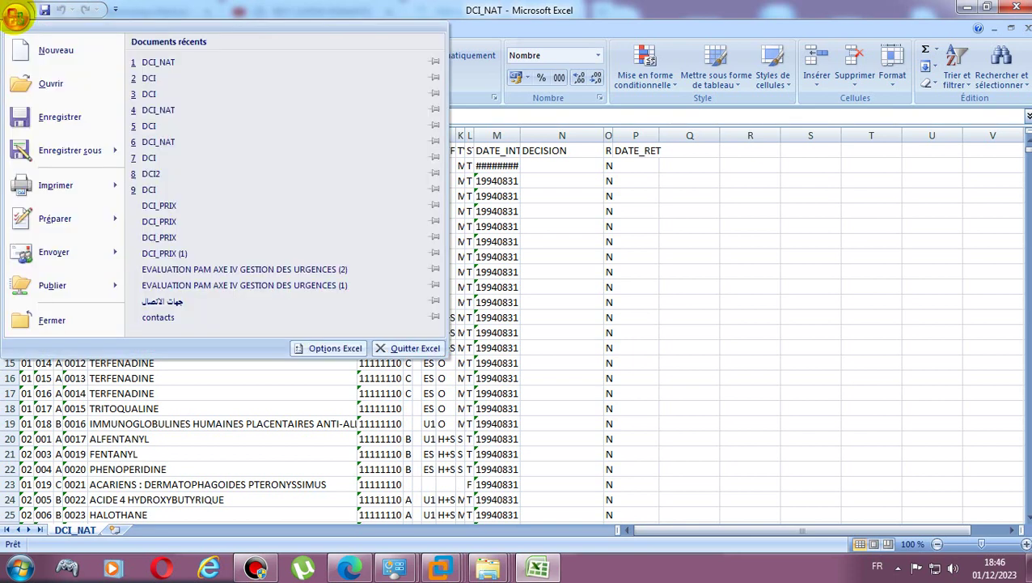
pyautogui.click(166, 76)
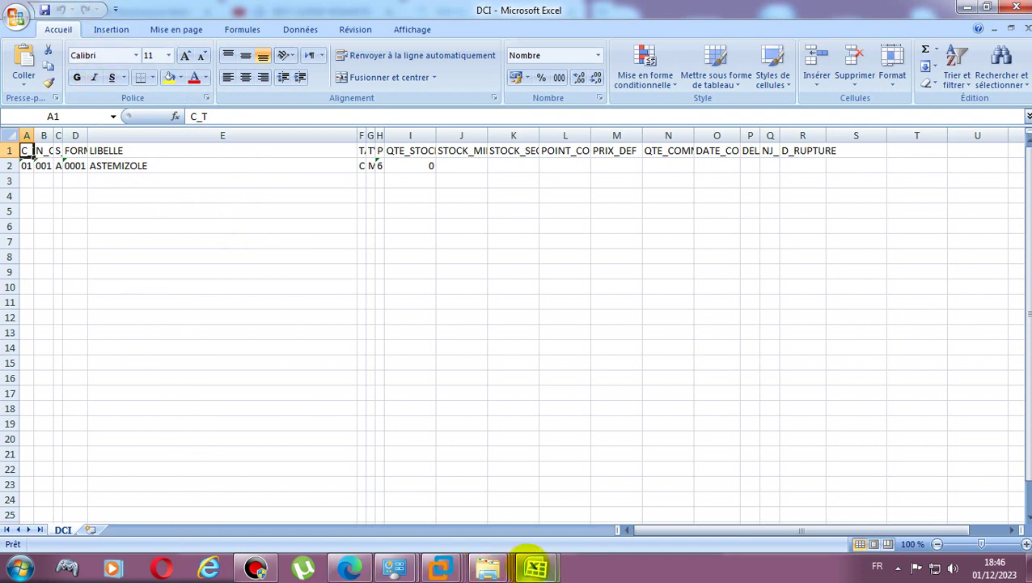
# Copy all LIBELLE values in DCI_NAT, from E2 down to the last filled row, E1854
pyautogui.moveTo(255, 566)
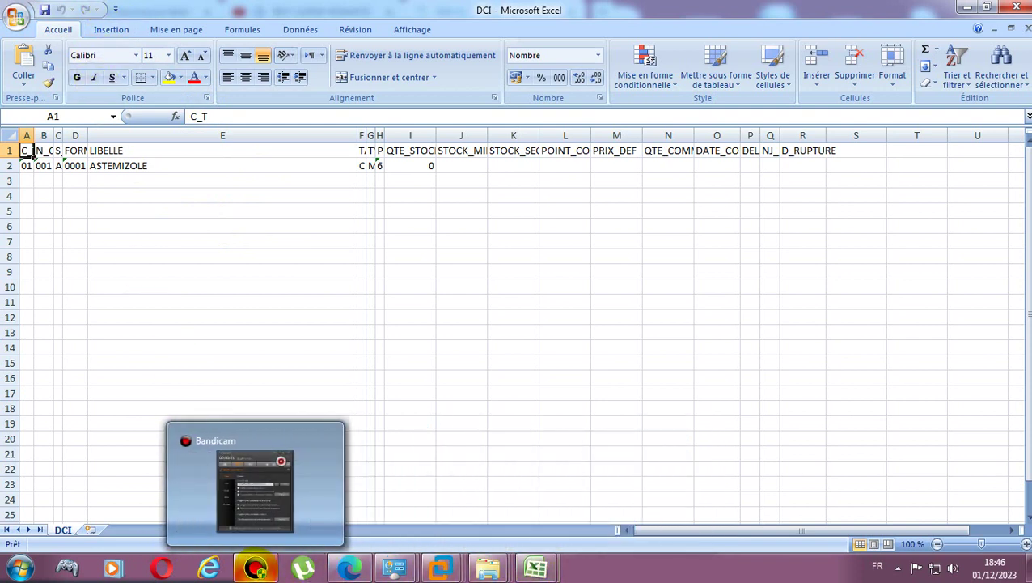
pyautogui.moveTo(538, 566)
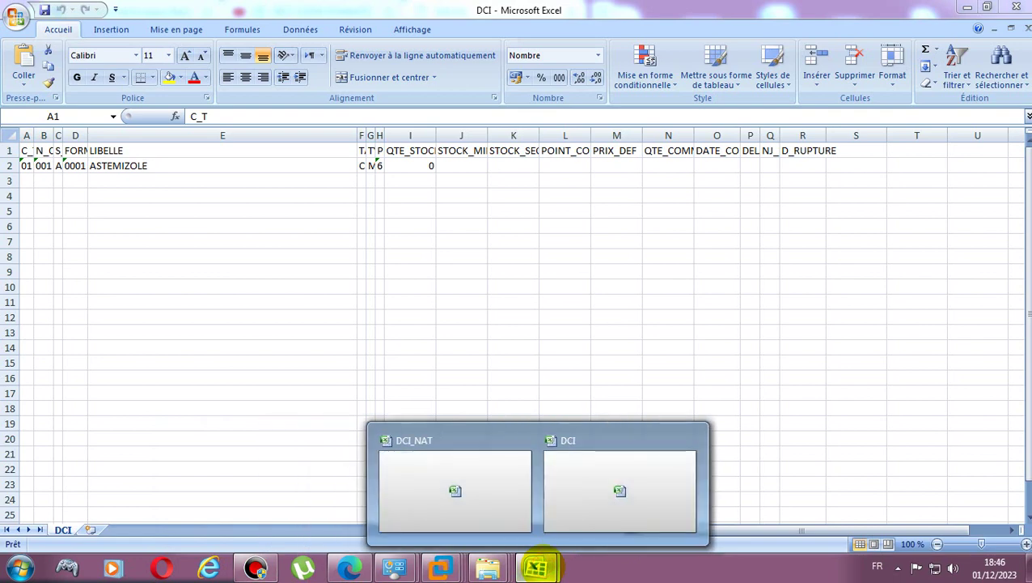
pyautogui.click(449, 505)
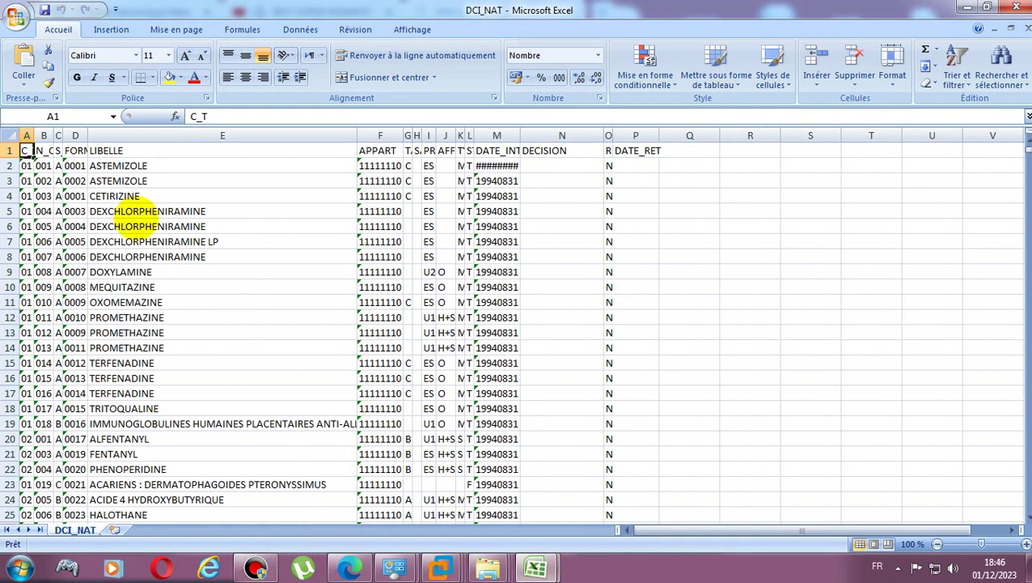
pyautogui.moveTo(74, 167); pyautogui.dragTo(89, 166)
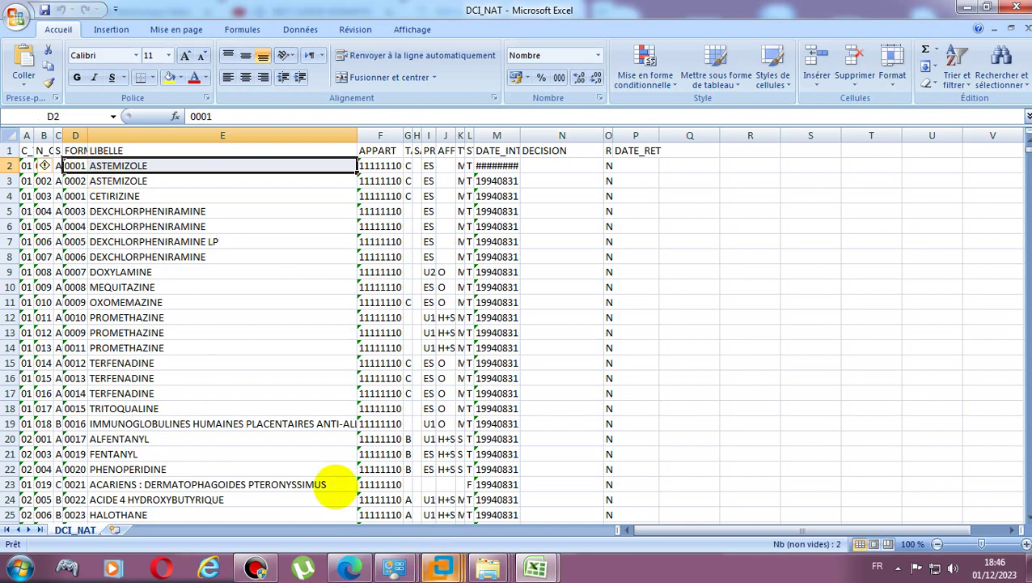
pyautogui.click(231, 285)
pyautogui.click(129, 166)
pyautogui.moveTo(133, 166); pyautogui.dragTo(168, 396)
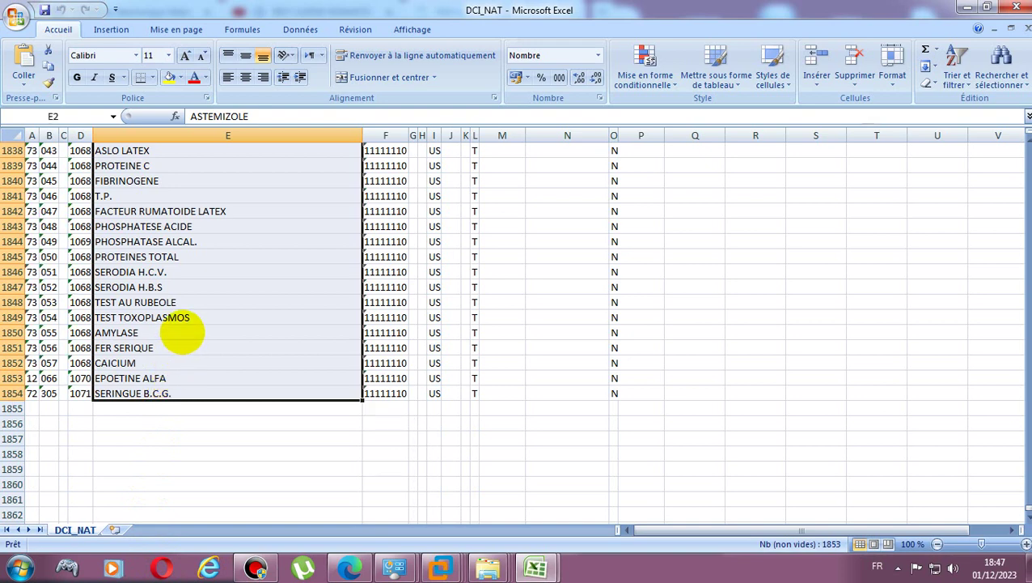
pyautogui.rightClick(174, 340)
pyautogui.click(223, 115)
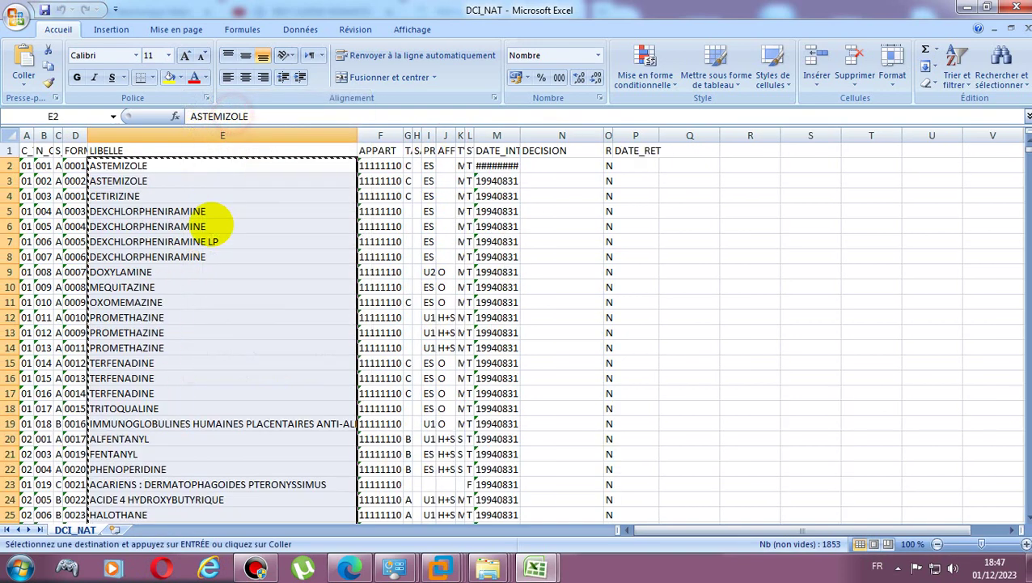
# Paste the copied LIBELLE values into the DCI workbook starting at cell E2
pyautogui.click(534, 568)
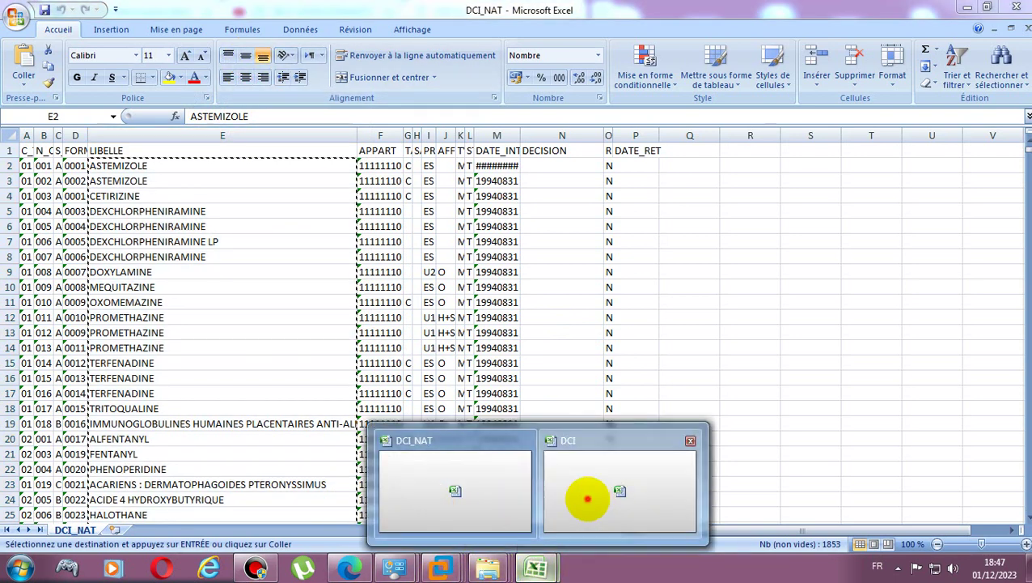
pyautogui.click(589, 497)
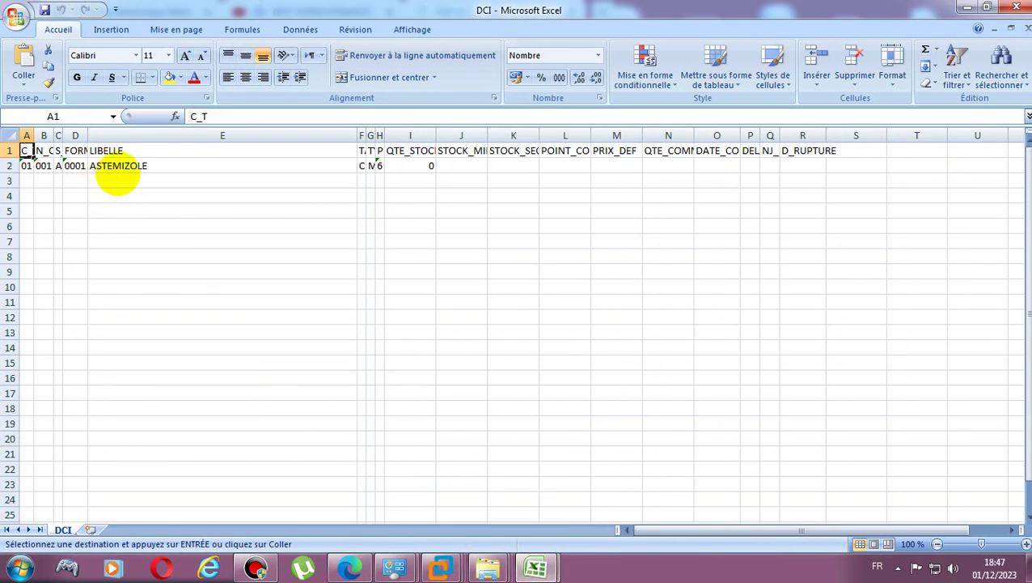
pyautogui.click(118, 167)
pyautogui.rightClick(120, 168)
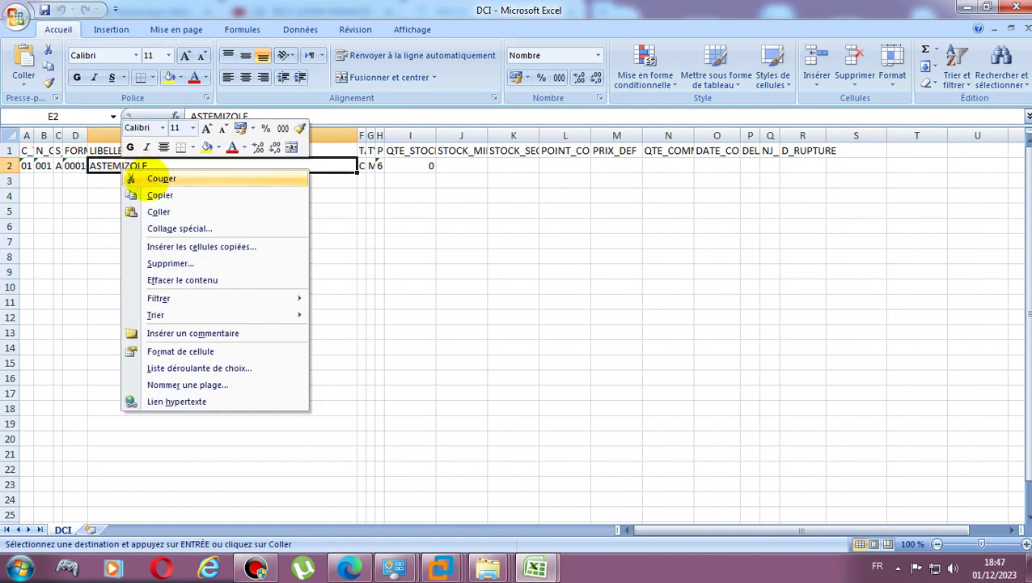
pyautogui.click(159, 212)
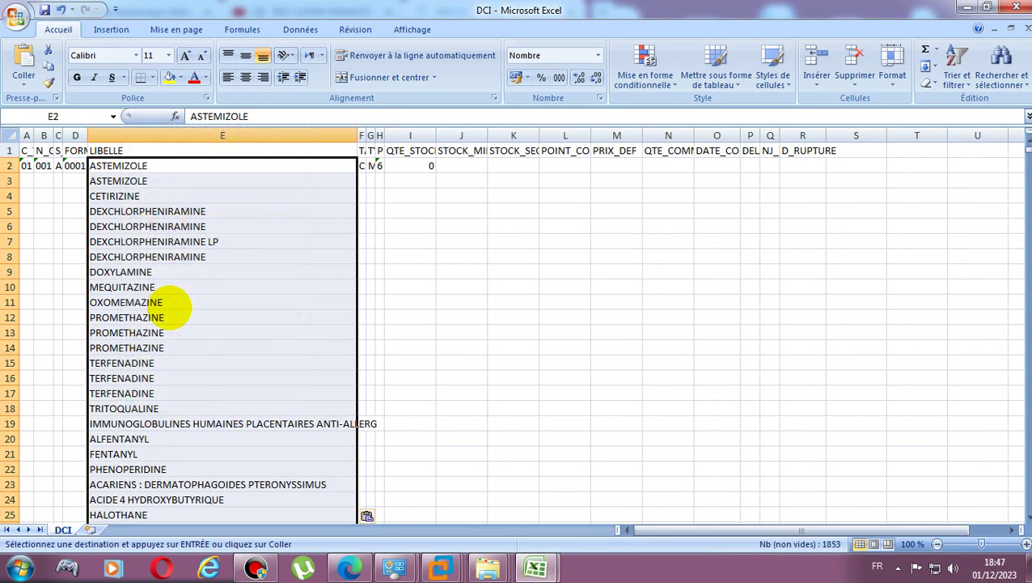
# Delete the entire row 3 containing the duplicate ASTEMIZOLE entry in the DCI workbook
pyautogui.click(121, 180)
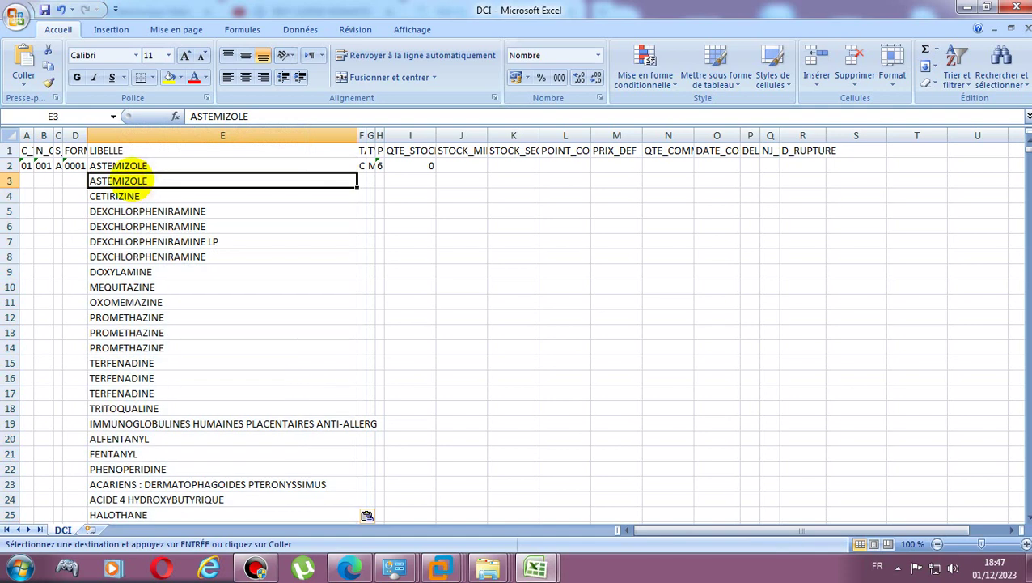
pyautogui.moveTo(28, 179); pyautogui.dragTo(189, 178)
pyautogui.rightClick(188, 179)
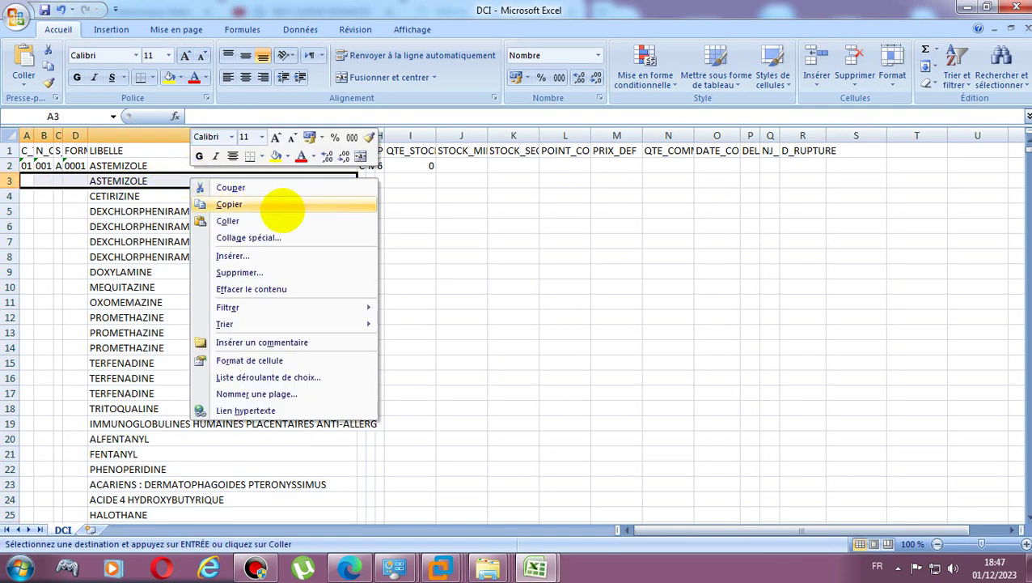
pyautogui.click(284, 272)
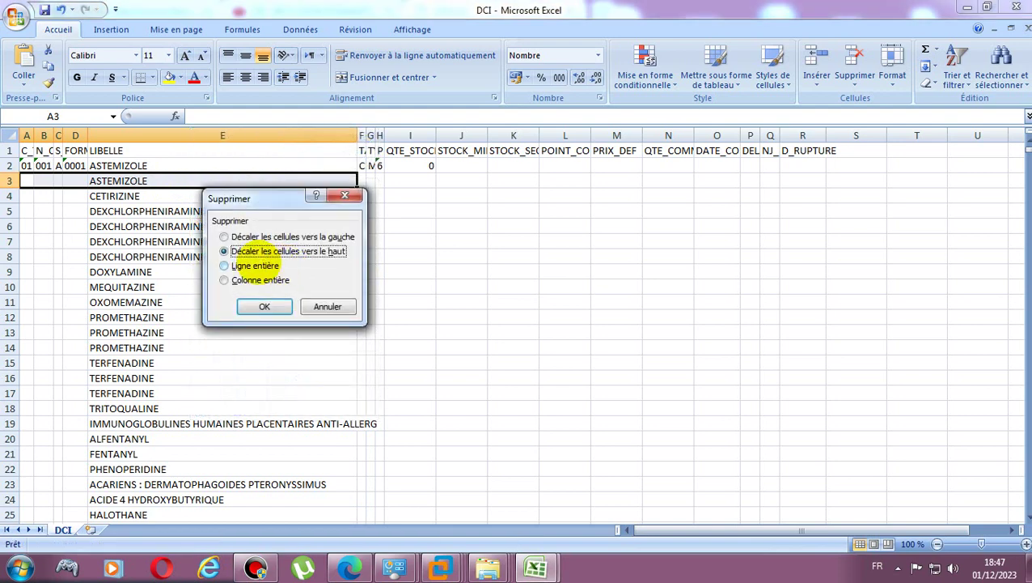
pyautogui.click(242, 266)
pyautogui.click(267, 305)
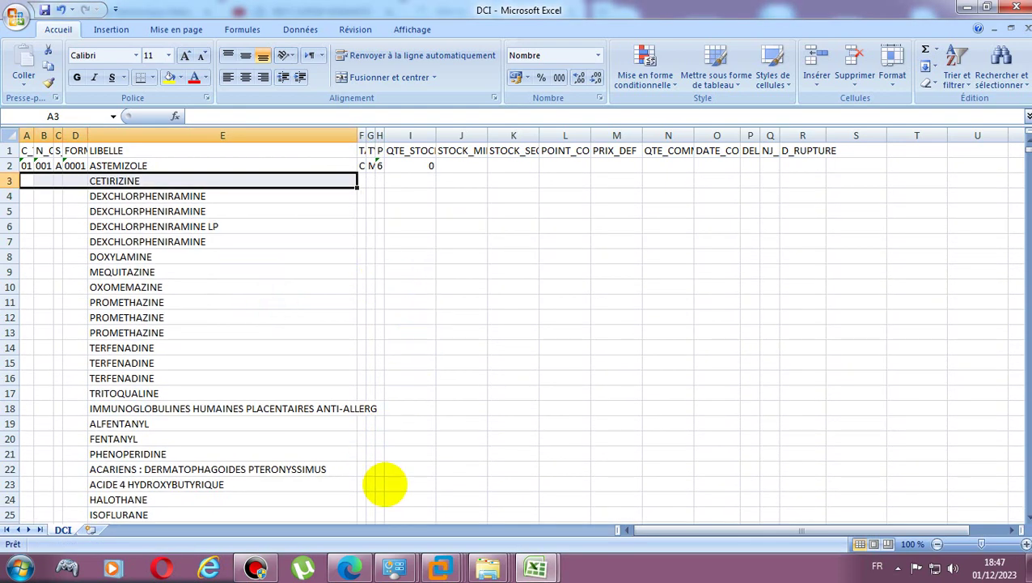
# Copy the FORME values in the DCI_NAT workbook from D3 down to the last filled row, D1854
pyautogui.click(538, 567)
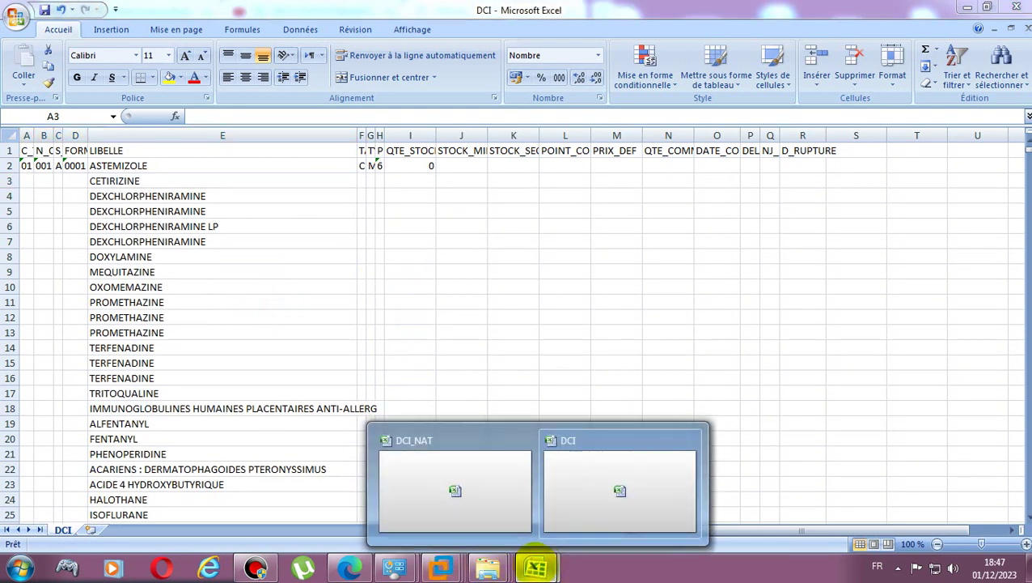
pyautogui.click(443, 512)
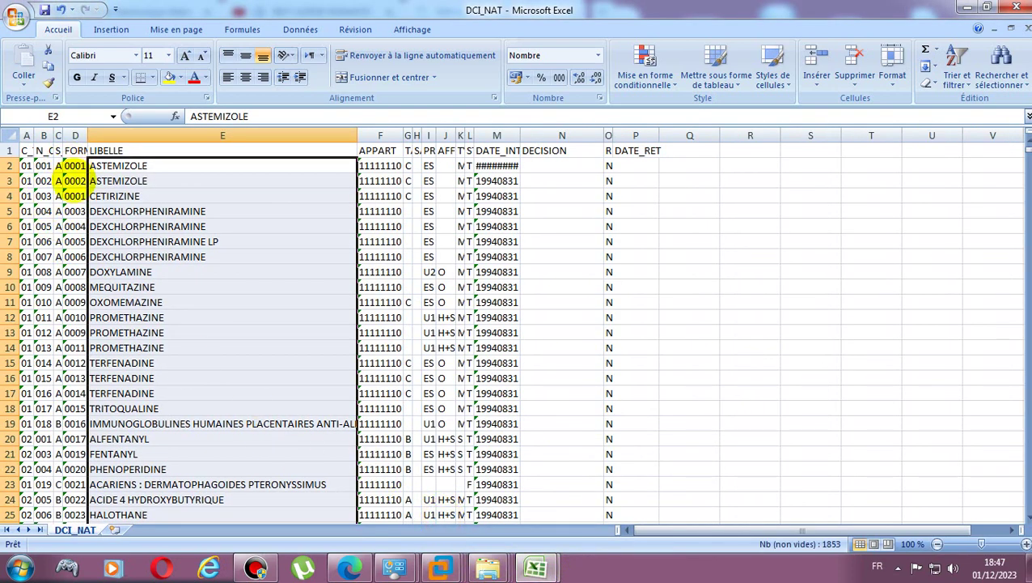
pyautogui.moveTo(75, 180); pyautogui.dragTo(81, 534)
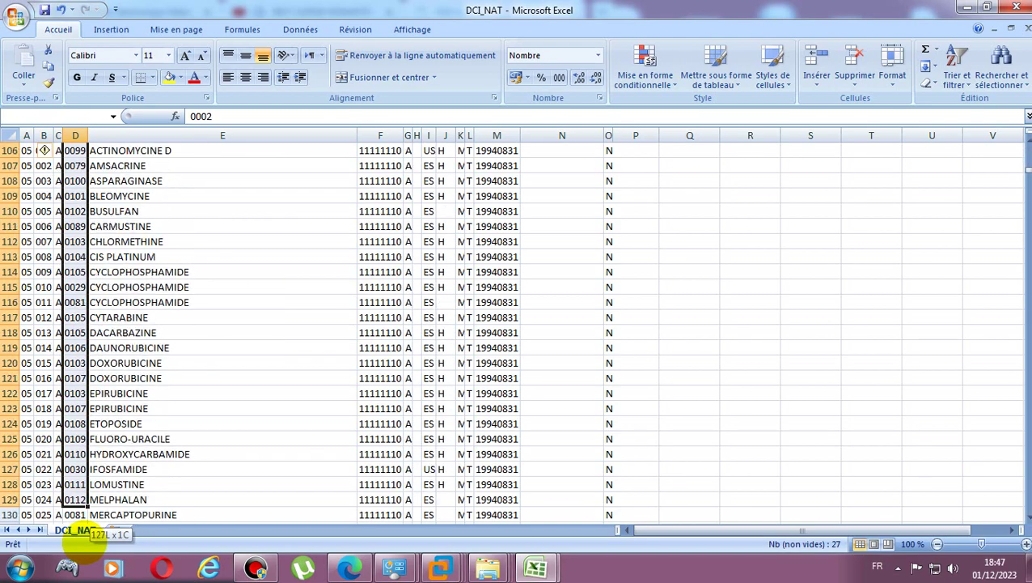
pyautogui.moveTo(81, 534); pyautogui.dragTo(81, 534)
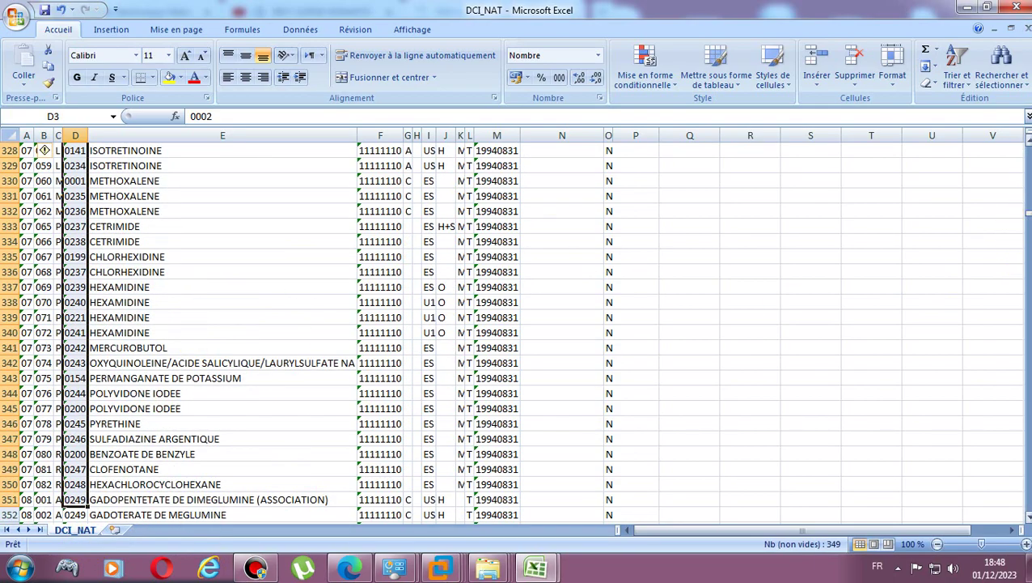
pyautogui.moveTo(1017, 214); pyautogui.dragTo(1028, 573)
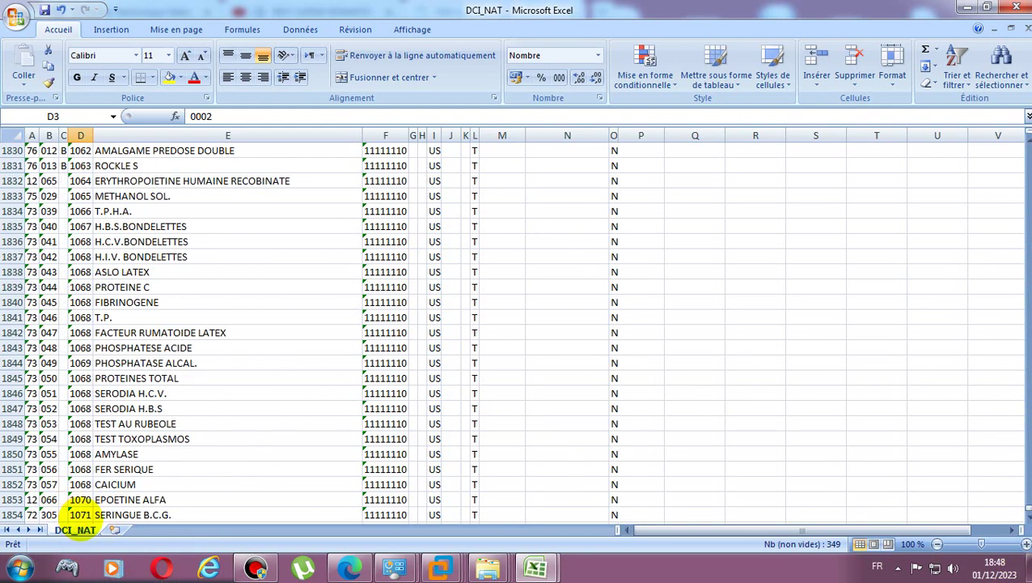
pyautogui.keyDown('shift'); pyautogui.click(81, 514); pyautogui.keyUp('shift')
pyautogui.rightClick(81, 483)
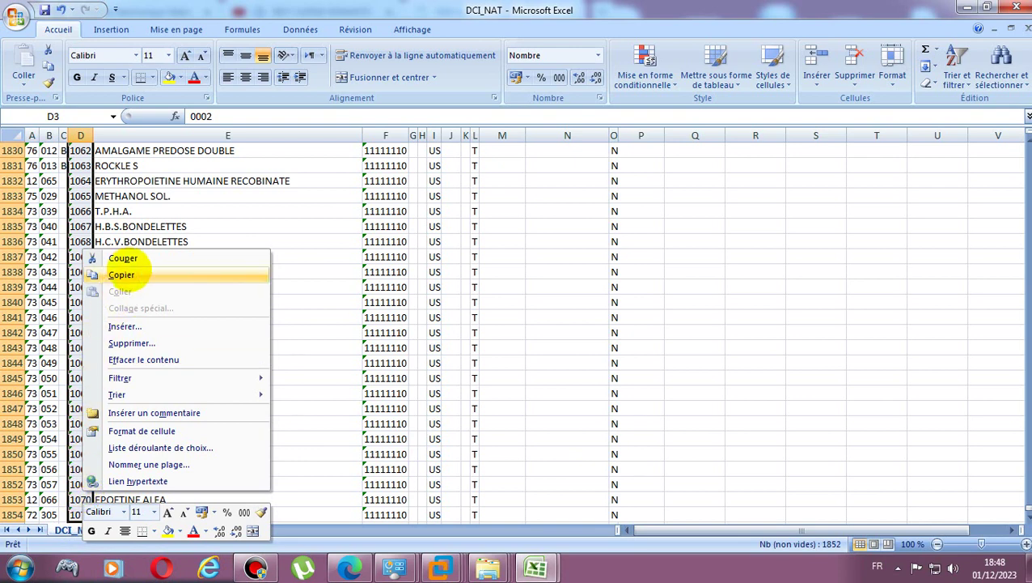
pyautogui.click(162, 273)
# Paste the copied FORME values into the DCI workbook starting at cell D3, and look over the pasted rows
pyautogui.moveTo(540, 568)
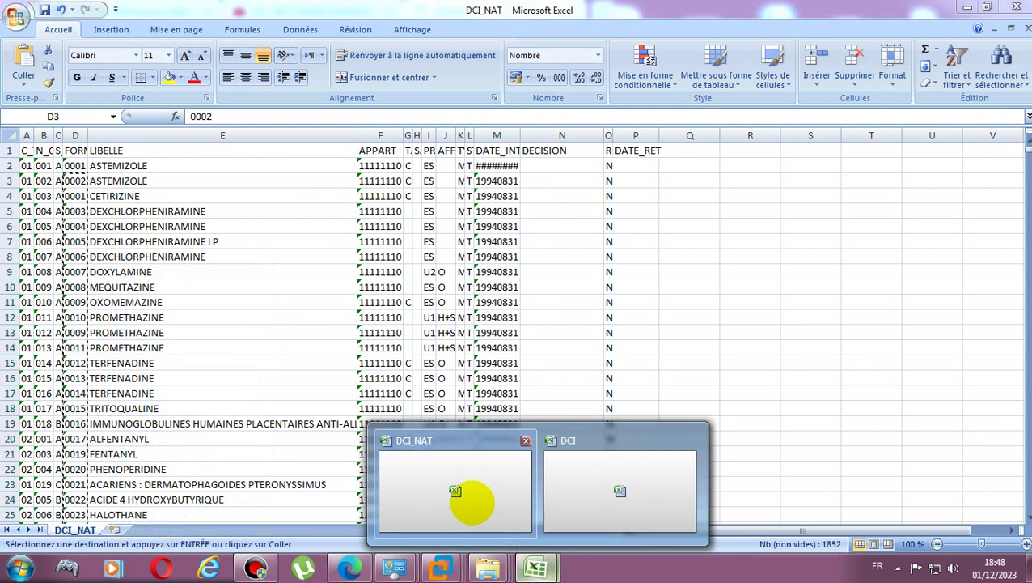
pyautogui.click(661, 470)
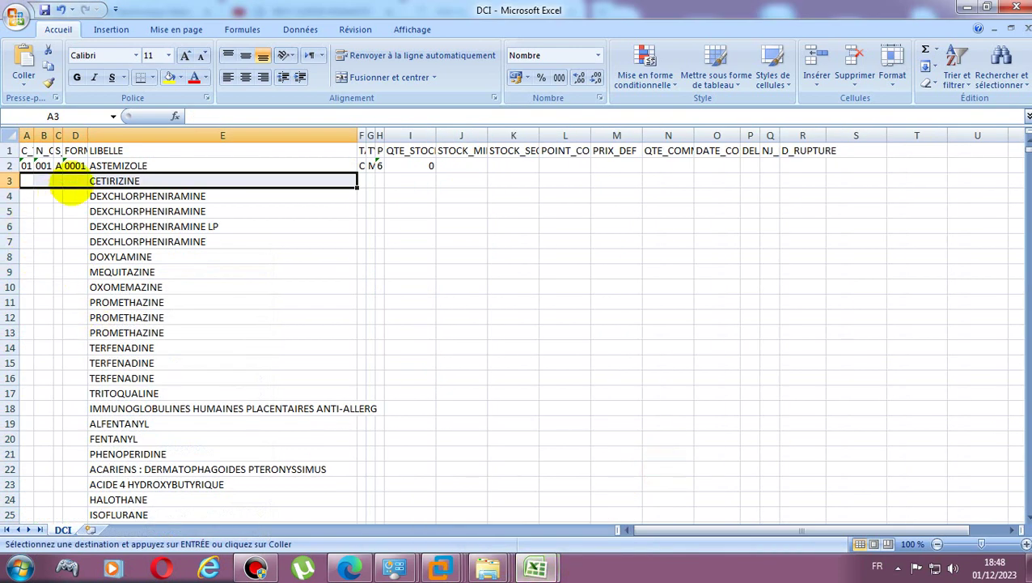
pyautogui.click(74, 181)
pyautogui.rightClick(73, 183)
pyautogui.click(111, 225)
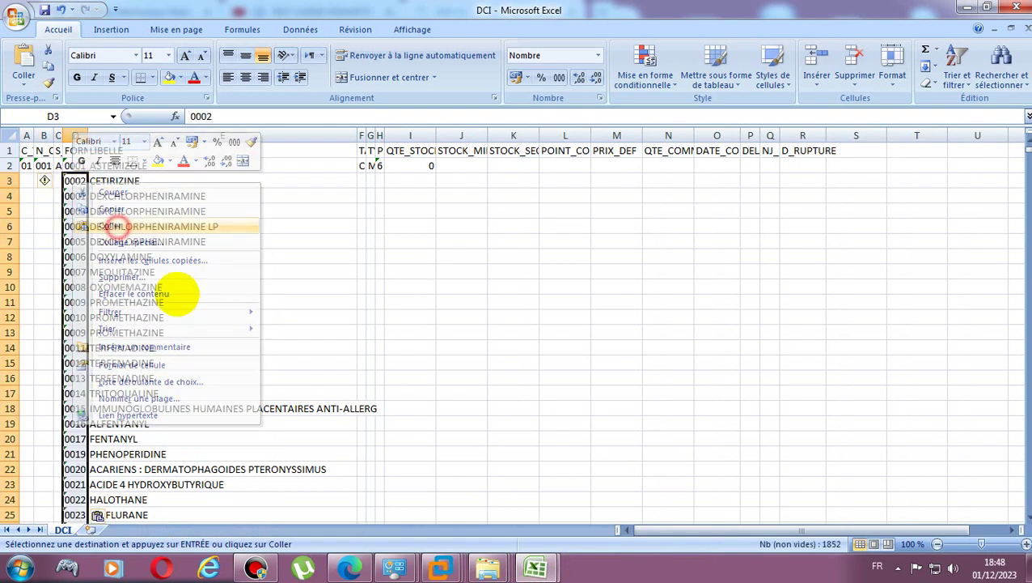
pyautogui.scroll(-6, 492, 368)
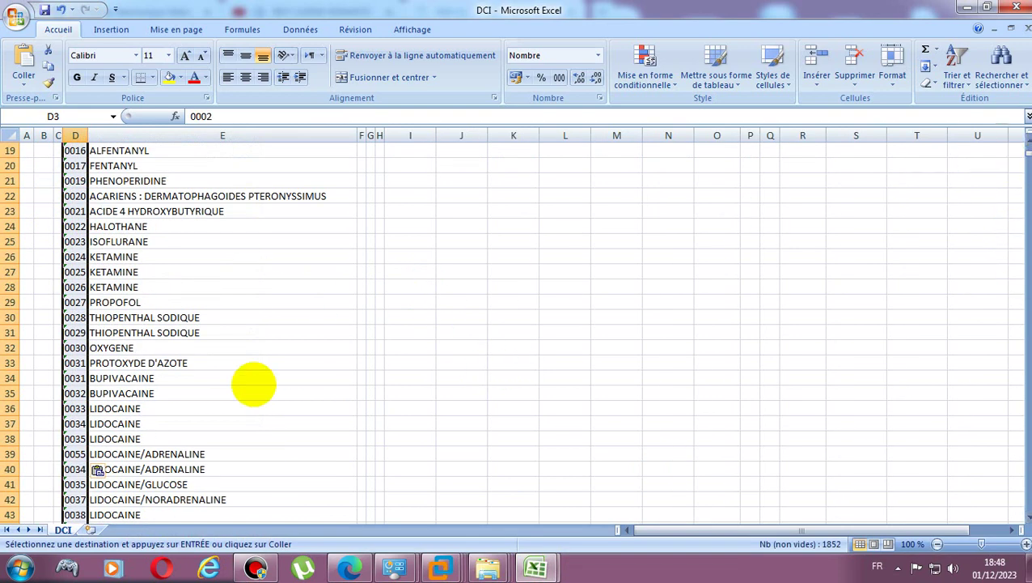
pyautogui.scroll(6, 402, 394)
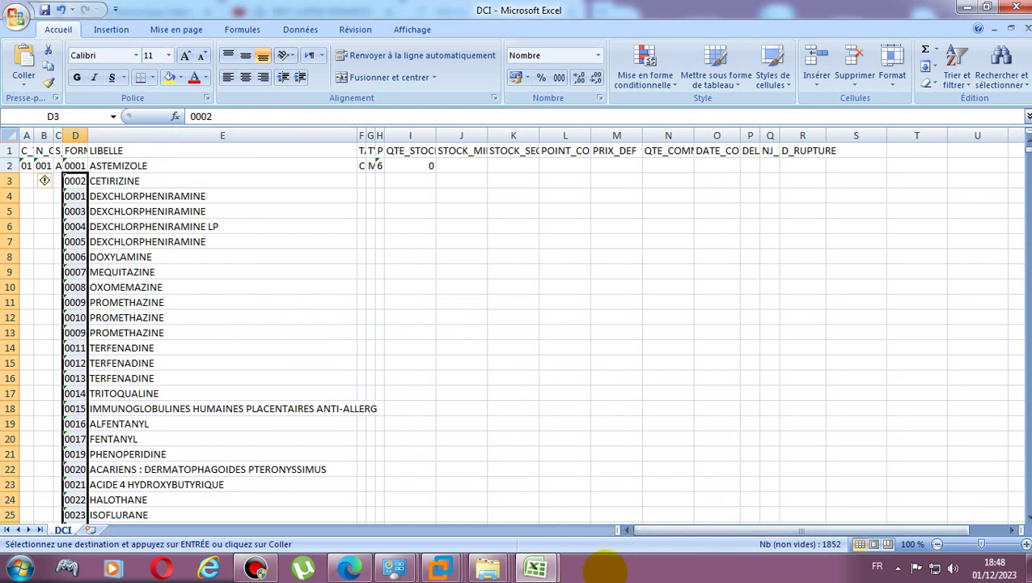
# Return to the DCI_NAT workbook and widen the N_O and S_T columns so their headers show in full
pyautogui.click(534, 566)
pyautogui.click(426, 471)
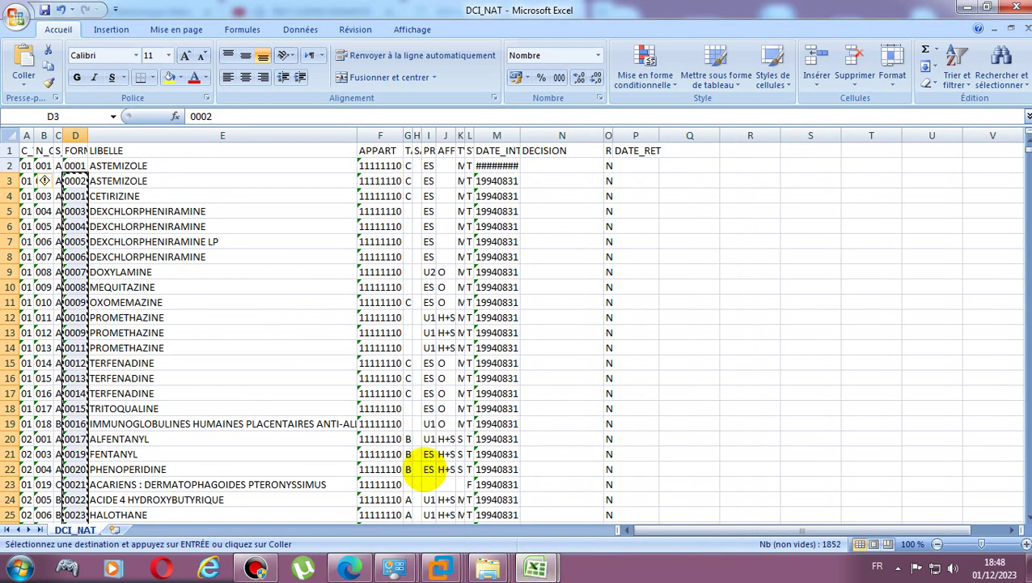
pyautogui.click(534, 567)
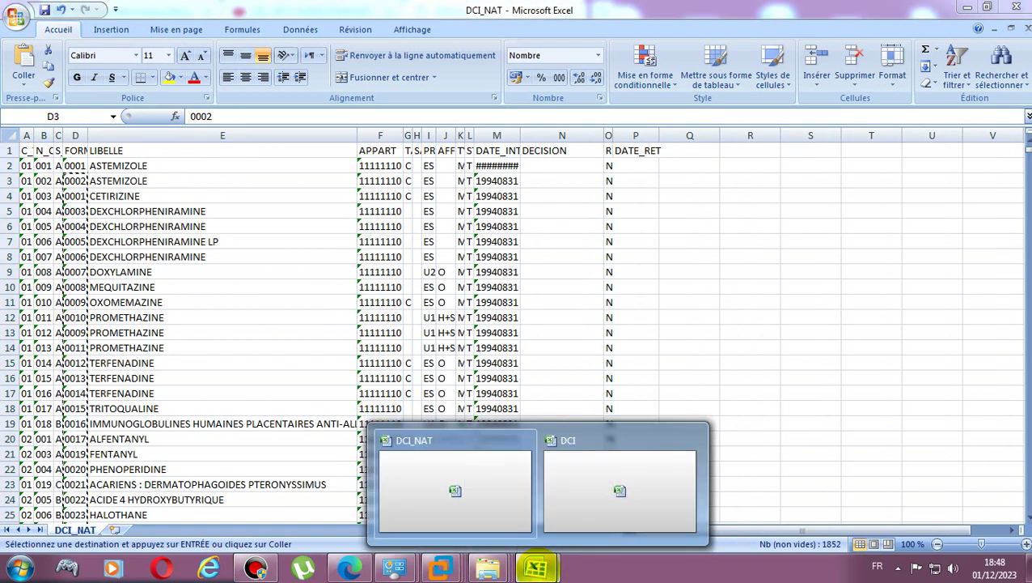
pyautogui.click(615, 519)
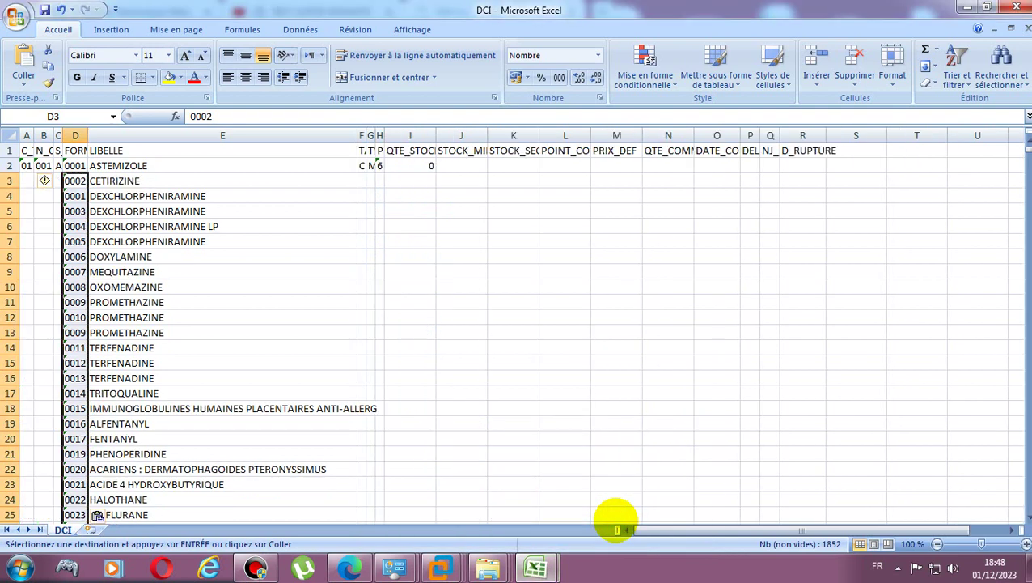
pyautogui.click(534, 566)
pyautogui.click(454, 513)
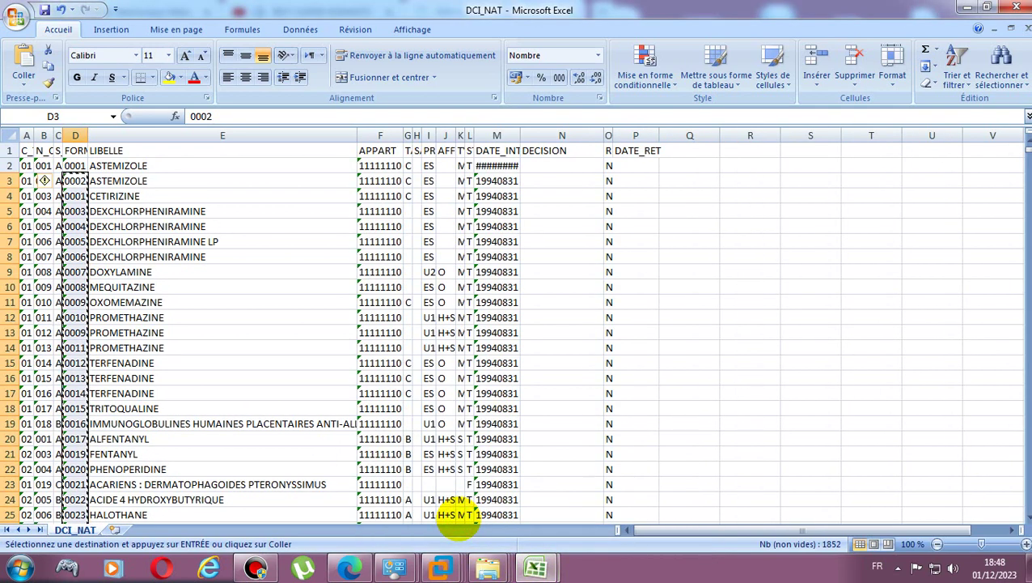
pyautogui.moveTo(51, 133); pyautogui.dragTo(100, 135)
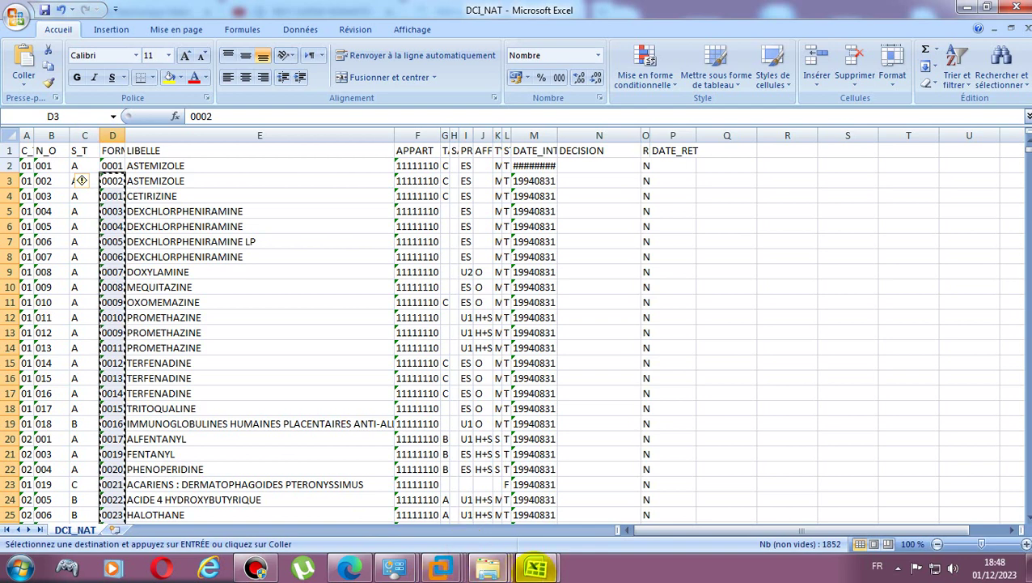
# Widen the N_O, S_T, FORME and C_T columns in the DCI workbook so their headers show in full
pyautogui.moveTo(538, 569)
pyautogui.click(607, 518)
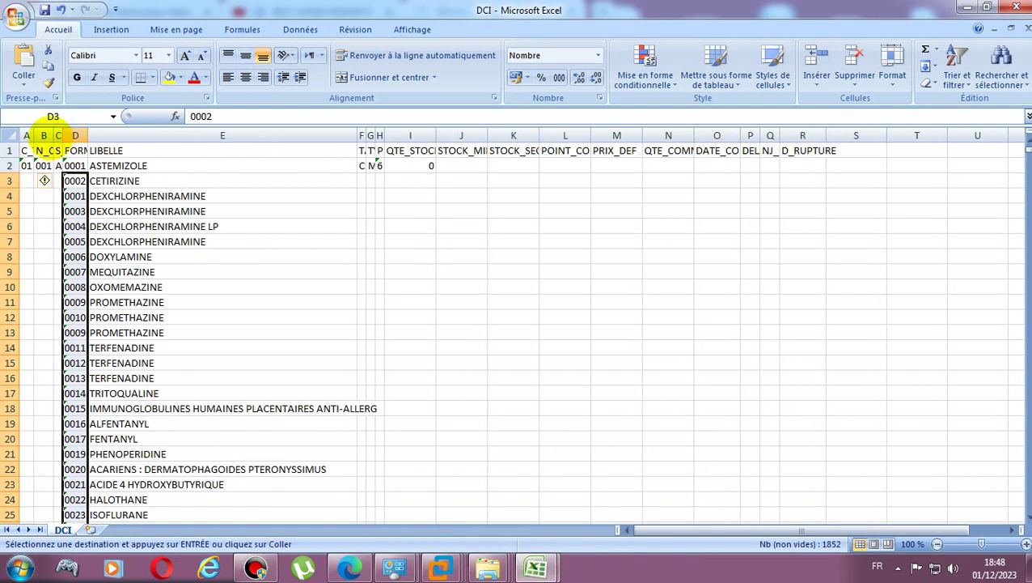
pyautogui.moveTo(52, 136); pyautogui.dragTo(90, 136)
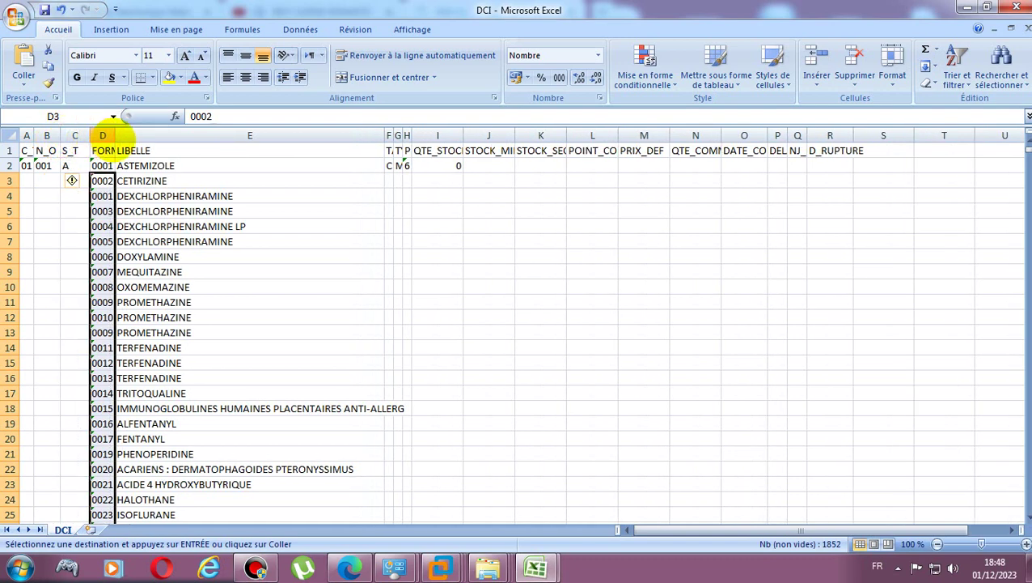
pyautogui.moveTo(115, 134); pyautogui.dragTo(137, 323)
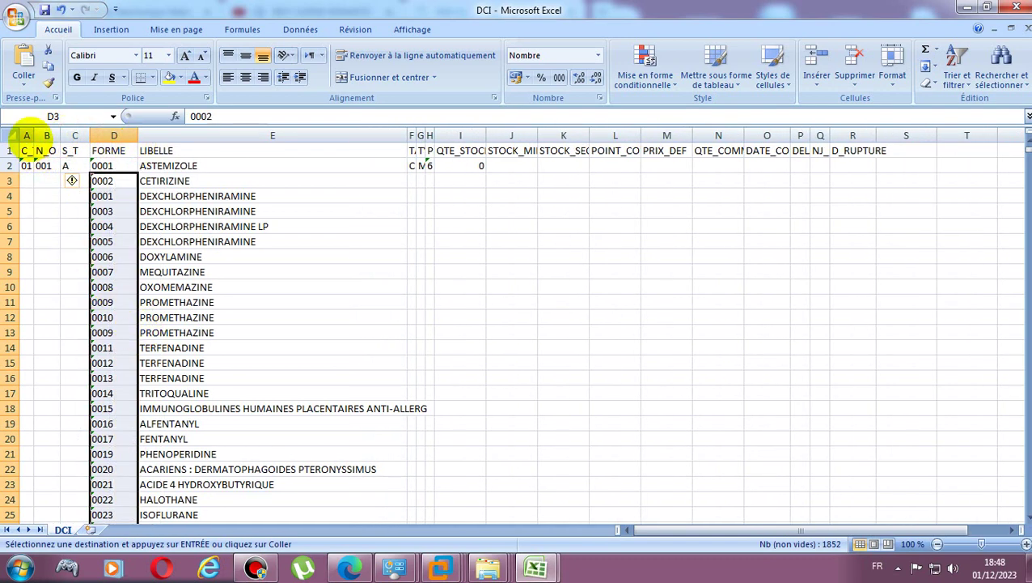
pyautogui.click(27, 135)
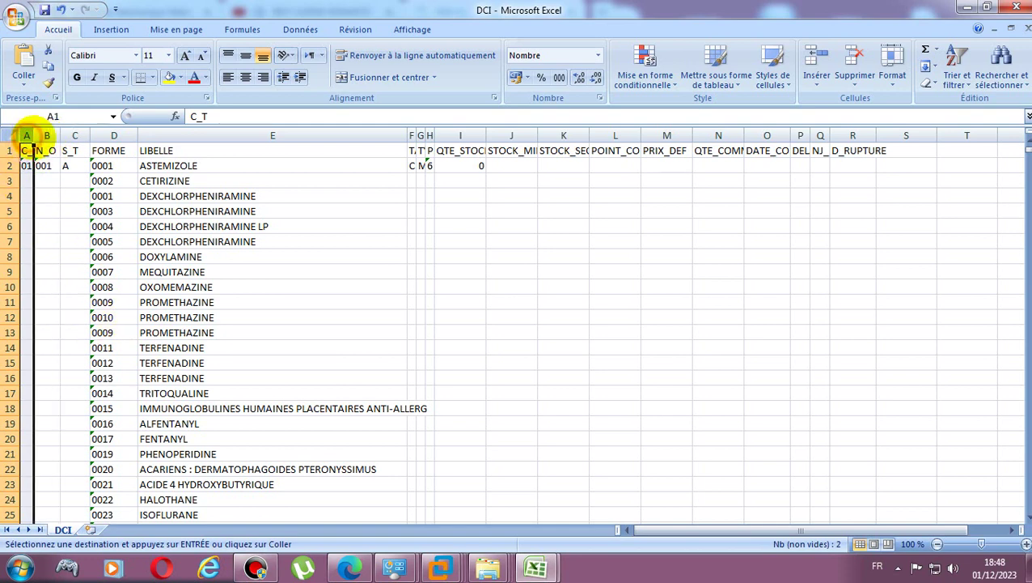
pyautogui.moveTo(34, 135); pyautogui.dragTo(46, 135)
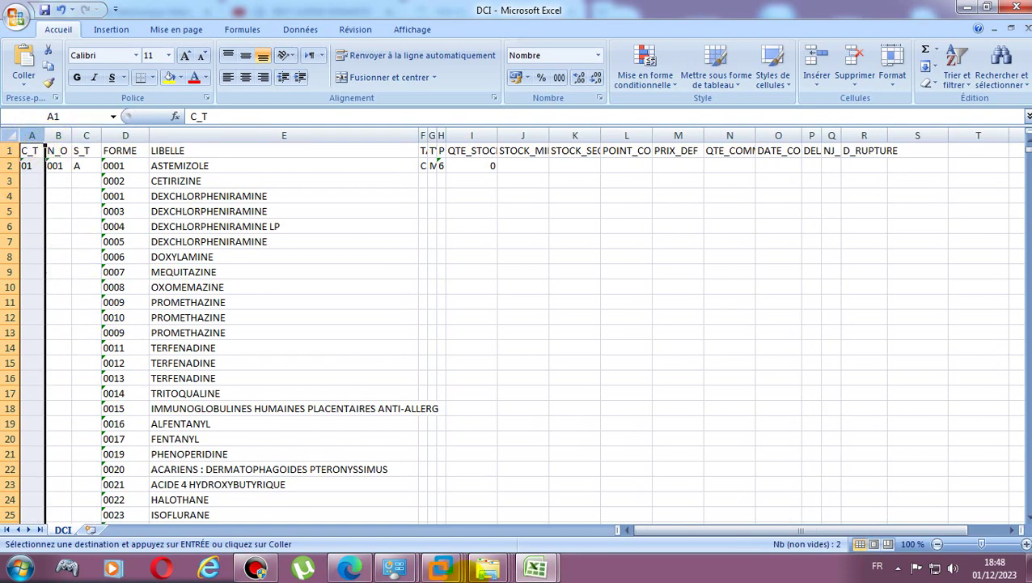
# Widen the C_T column in the DCI_NAT workbook so its header shows in full
pyautogui.click(526, 562)
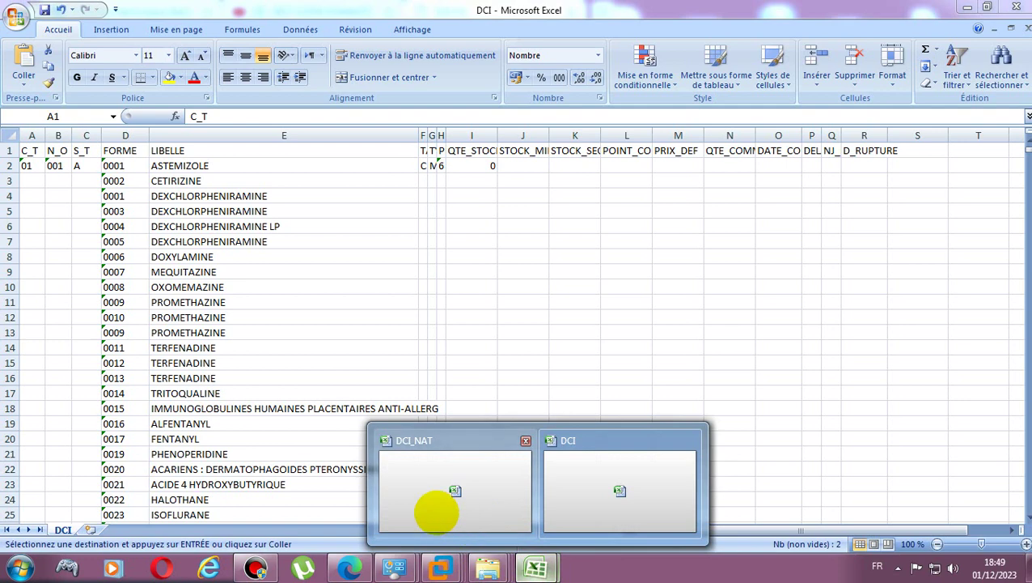
pyautogui.click(616, 513)
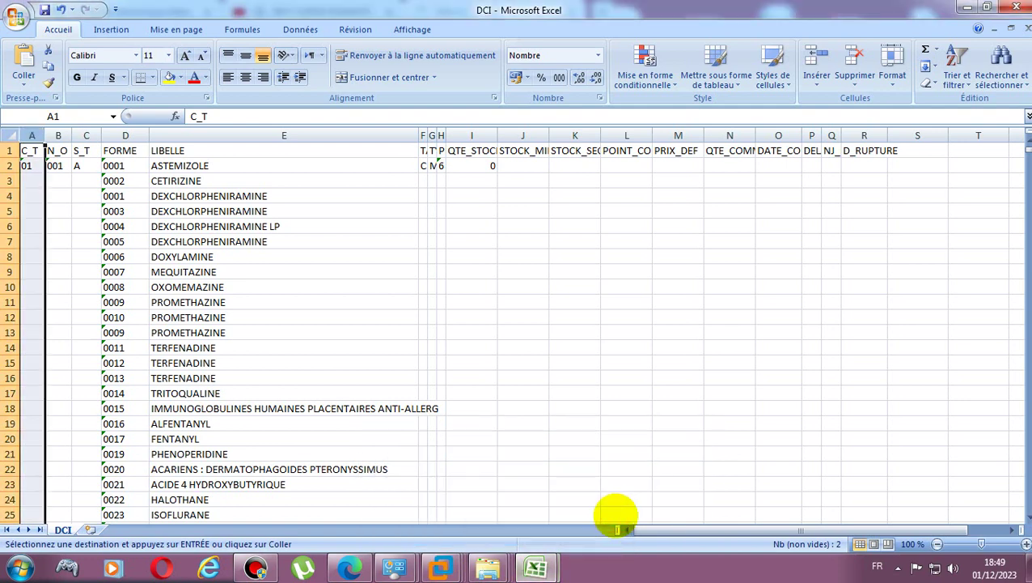
pyautogui.click(530, 564)
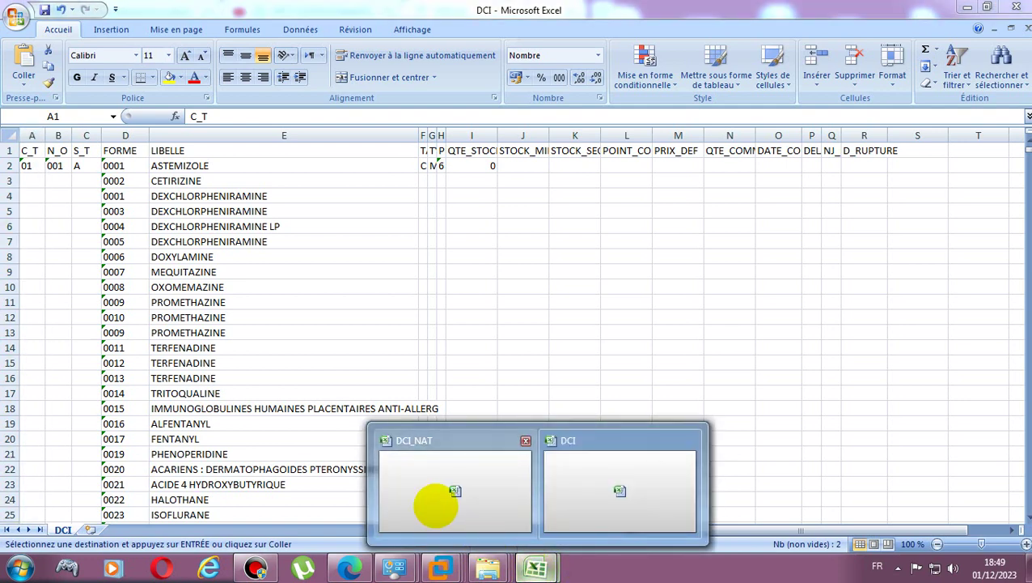
pyautogui.click(436, 505)
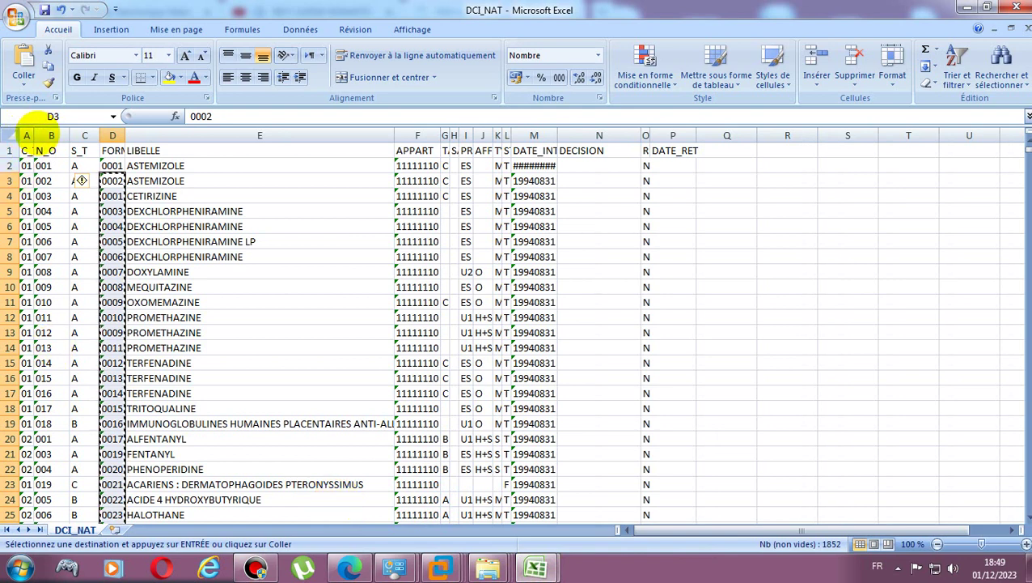
pyautogui.moveTo(38, 135); pyautogui.dragTo(50, 135)
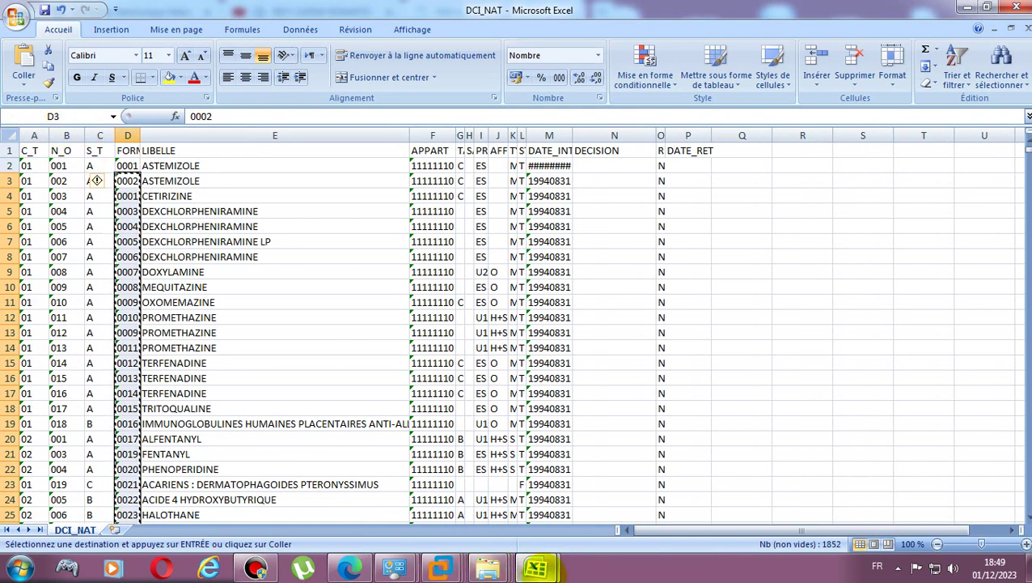
# Start saving a copy of the DCI workbook with the file type Classeur Excel 97 - 2003
pyautogui.moveTo(535, 568)
pyautogui.click(579, 508)
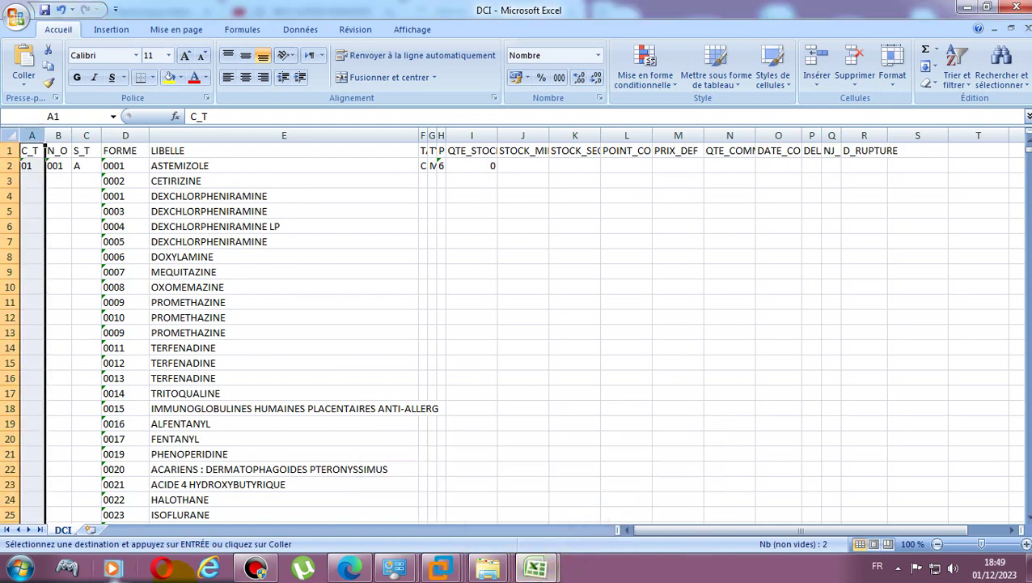
pyautogui.click(15, 16)
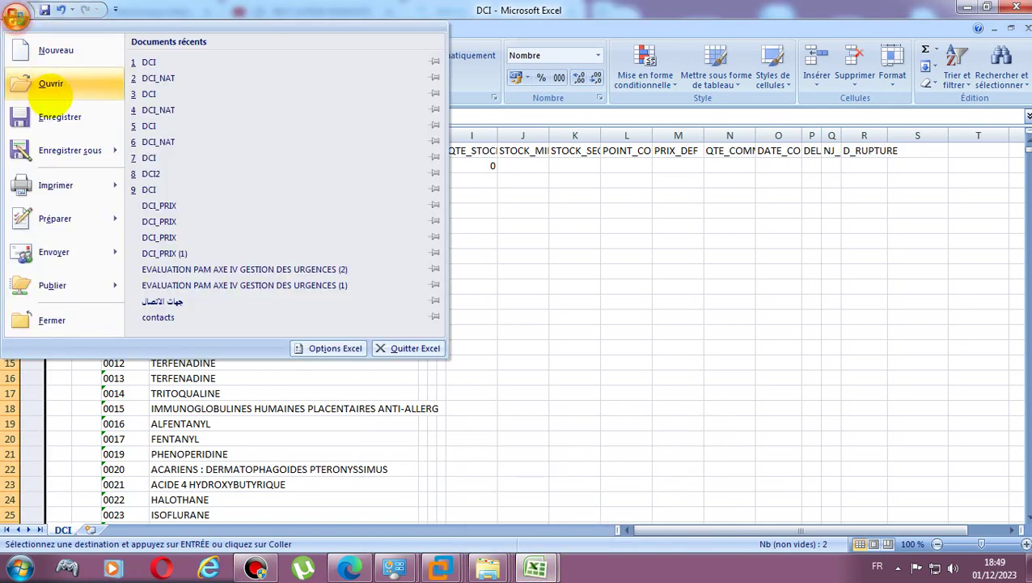
pyautogui.moveTo(81, 150)
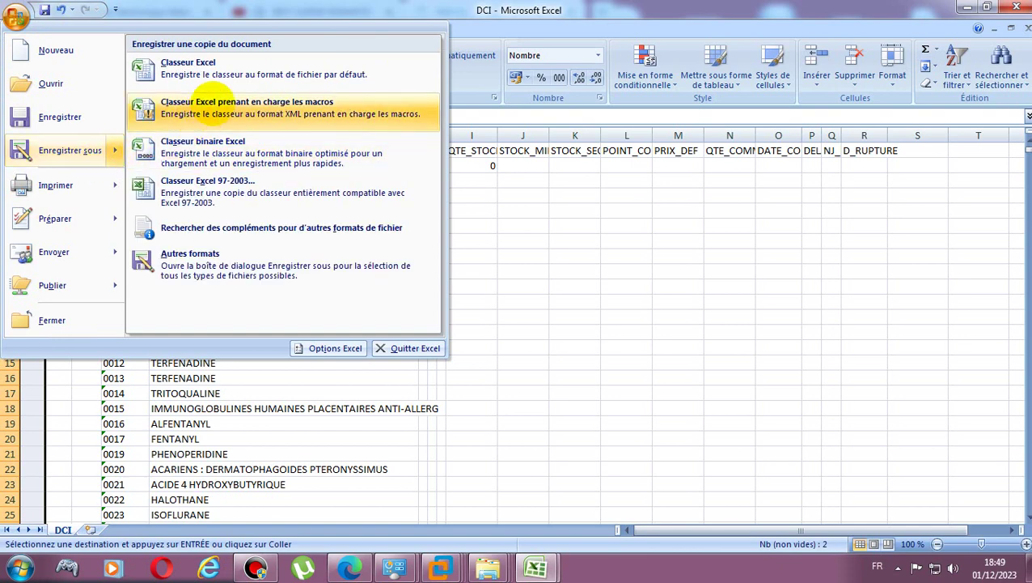
pyautogui.click(228, 71)
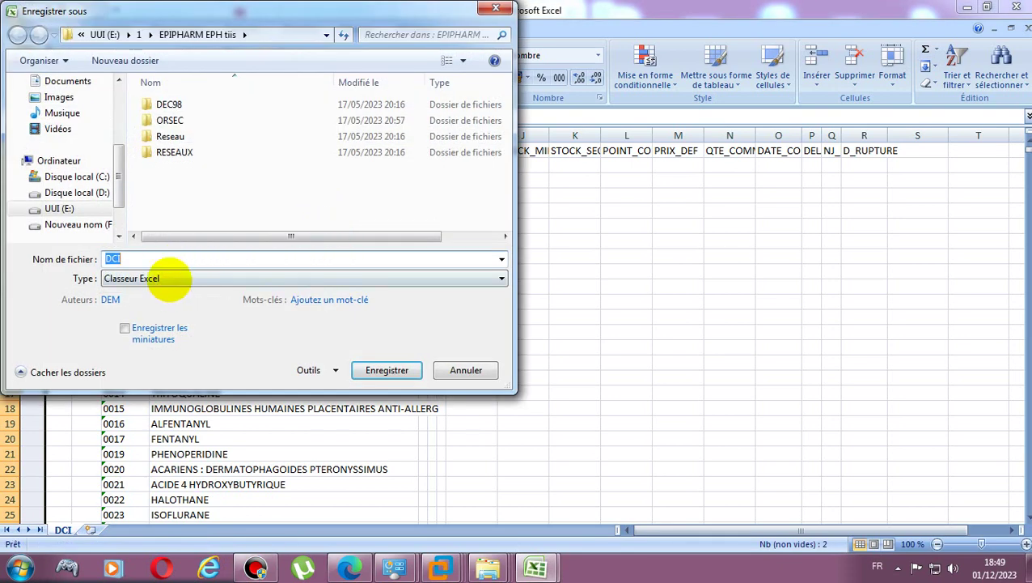
pyautogui.click(173, 278)
pyautogui.click(186, 327)
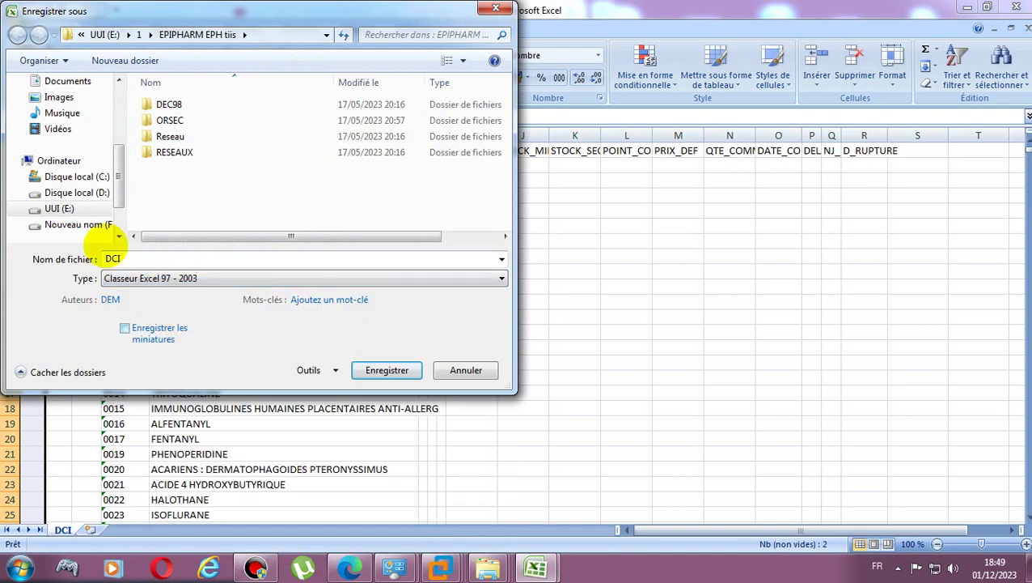
# Create a folder named 5555 on the desktop and save the DCI workbook in it as an Excel 97 - 2003 workbook
pyautogui.moveTo(116, 174); pyautogui.dragTo(119, 117)
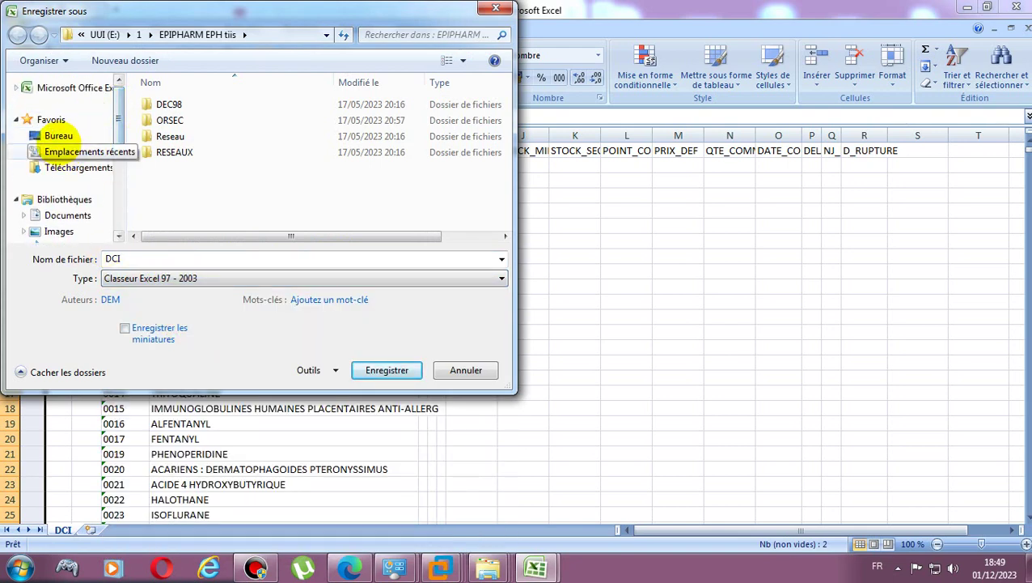
pyautogui.click(53, 135)
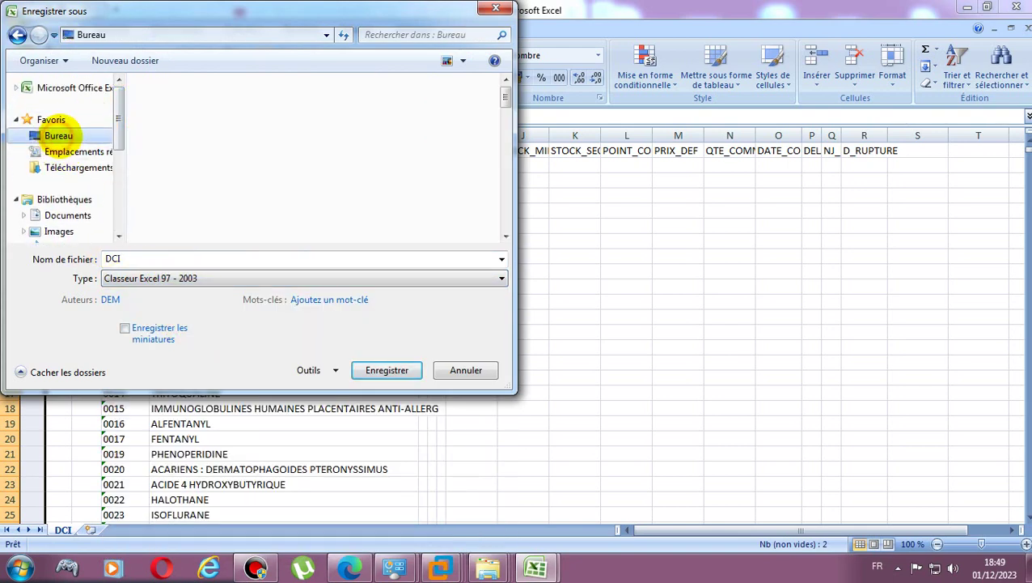
pyautogui.rightClick(467, 168)
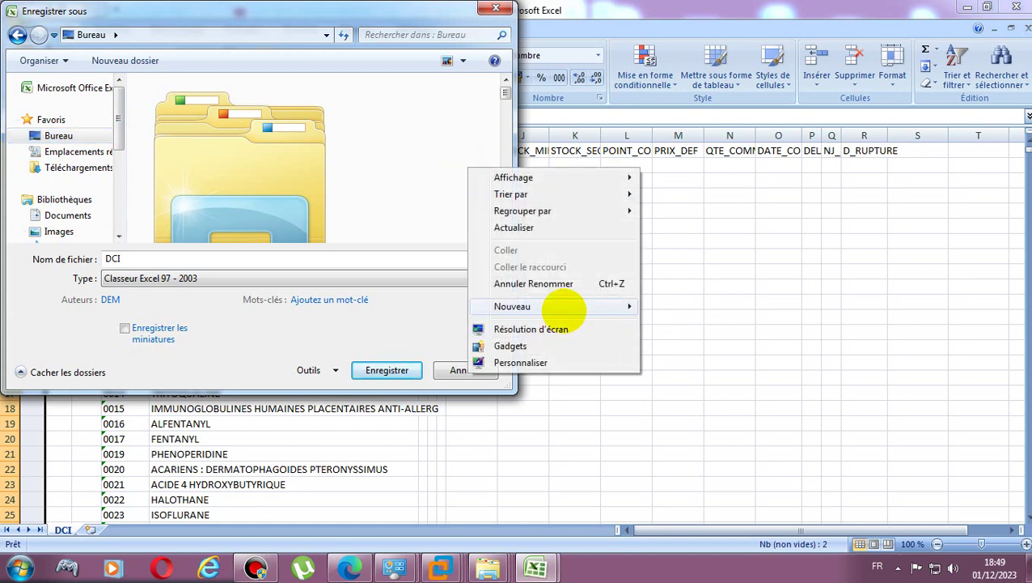
pyautogui.moveTo(564, 308)
pyautogui.click(656, 306)
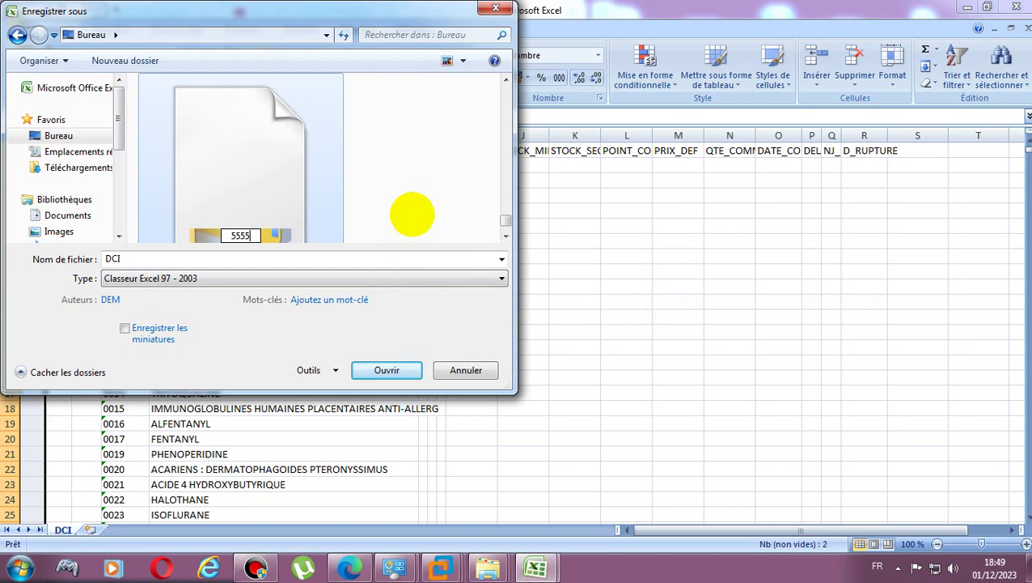
pyautogui.click(405, 183)
pyautogui.doubleClick(232, 169)
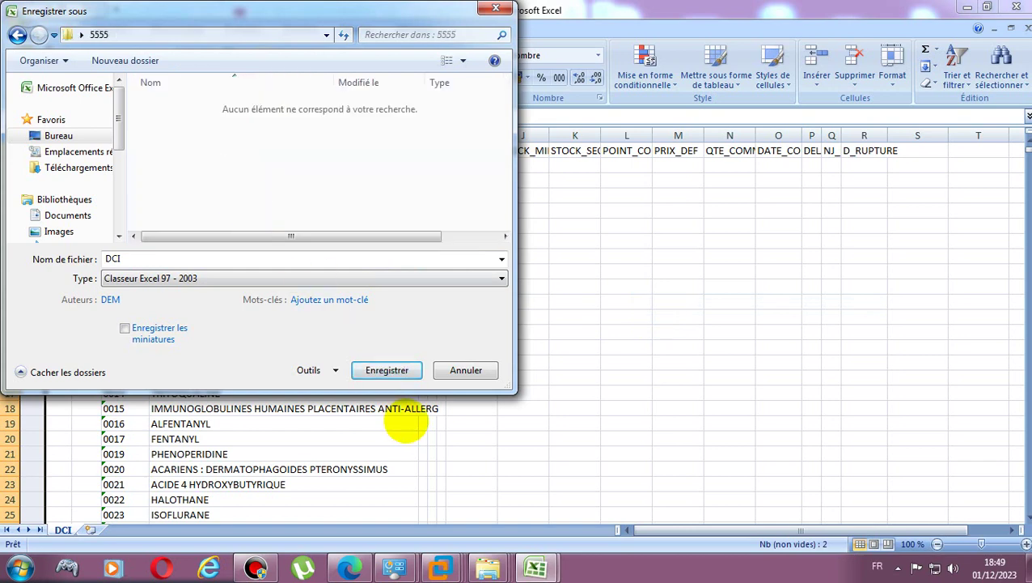
pyautogui.click(387, 370)
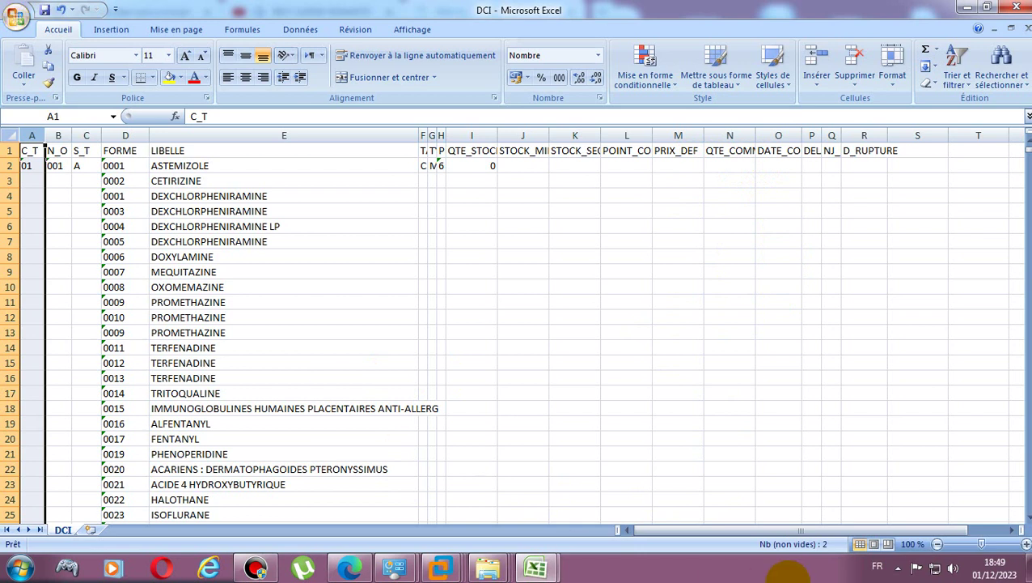
# Enter 100 as the PRIX_DEF value in the ASTEMIZOLE row of the DCI workbook
pyautogui.click(676, 169)
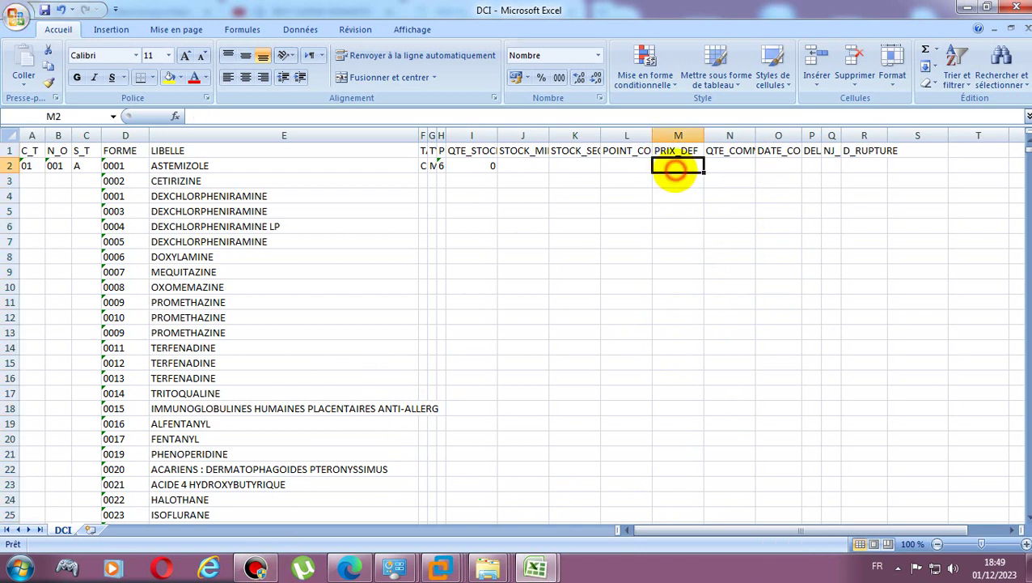
pyautogui.write('100')
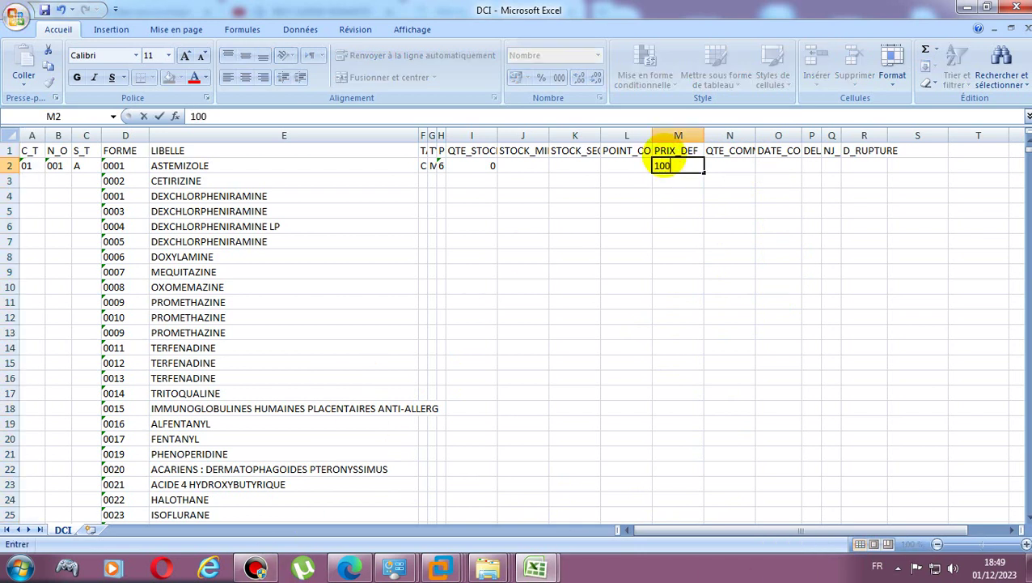
pyautogui.click(729, 225)
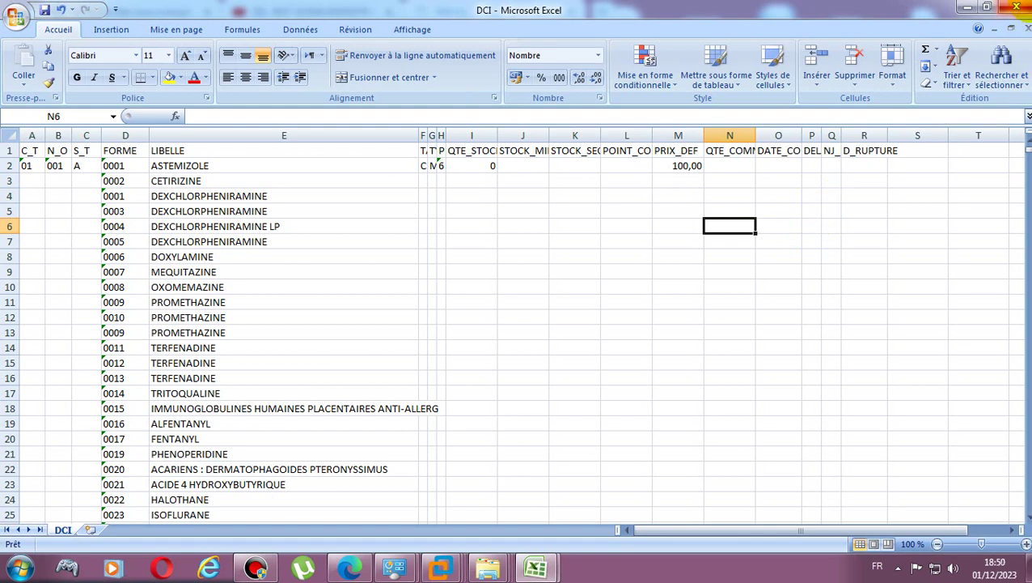
# Close the DCI and DCI_NAT workbooks without saving their changes
pyautogui.click(1017, 6)
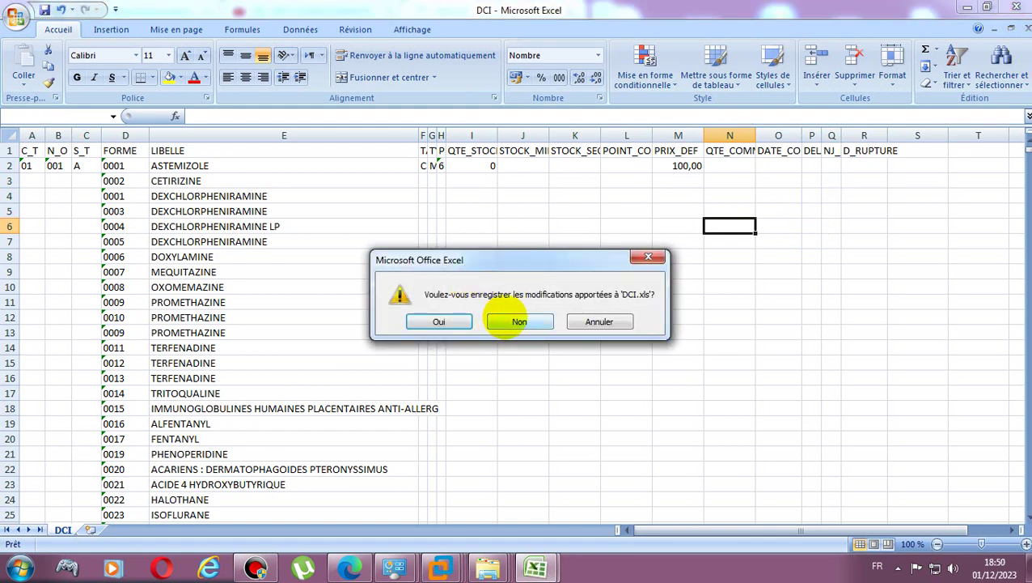
pyautogui.click(519, 321)
pyautogui.click(603, 322)
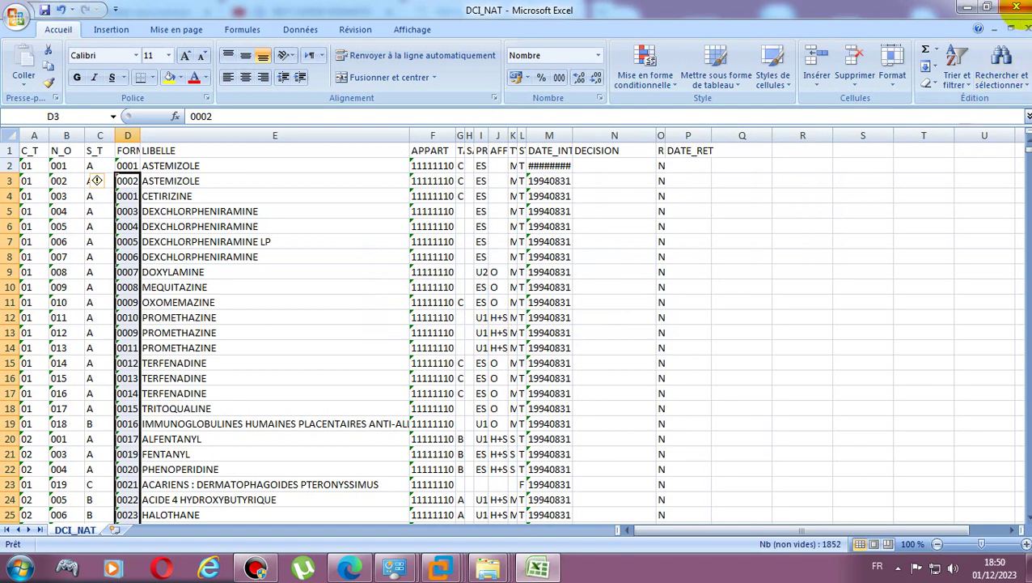
pyautogui.click(1016, 7)
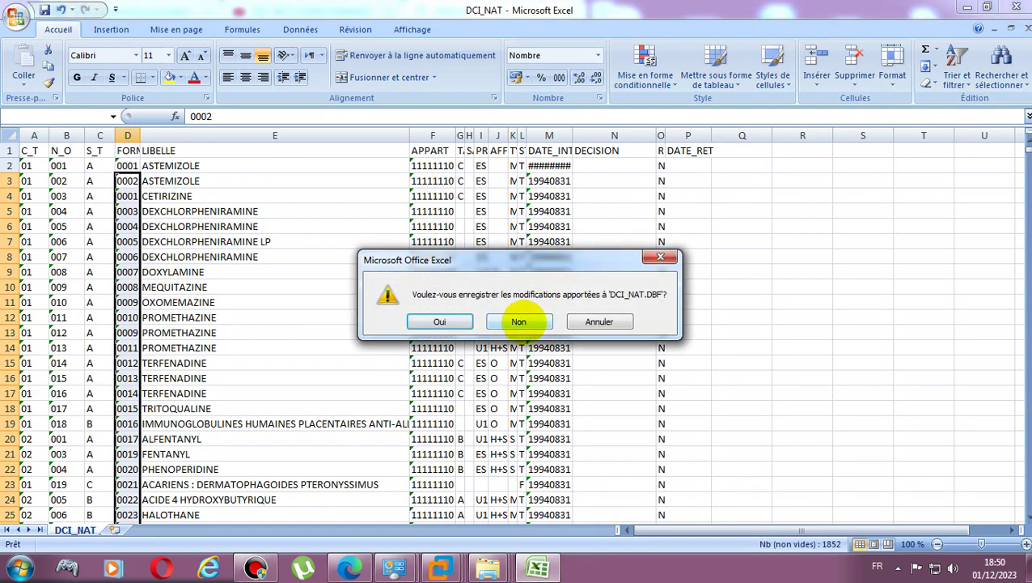
pyautogui.click(518, 321)
# Find the FORMES DBF file in the EPIPHARM EPH tiis folder, view its contents in Excel and close it
pyautogui.click(193, 316)
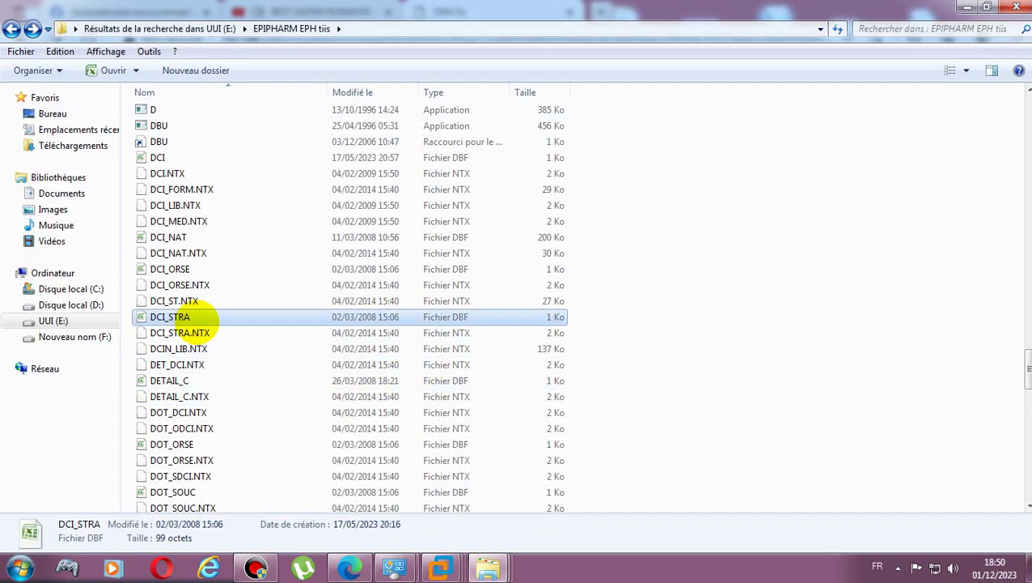
pyautogui.press('f')
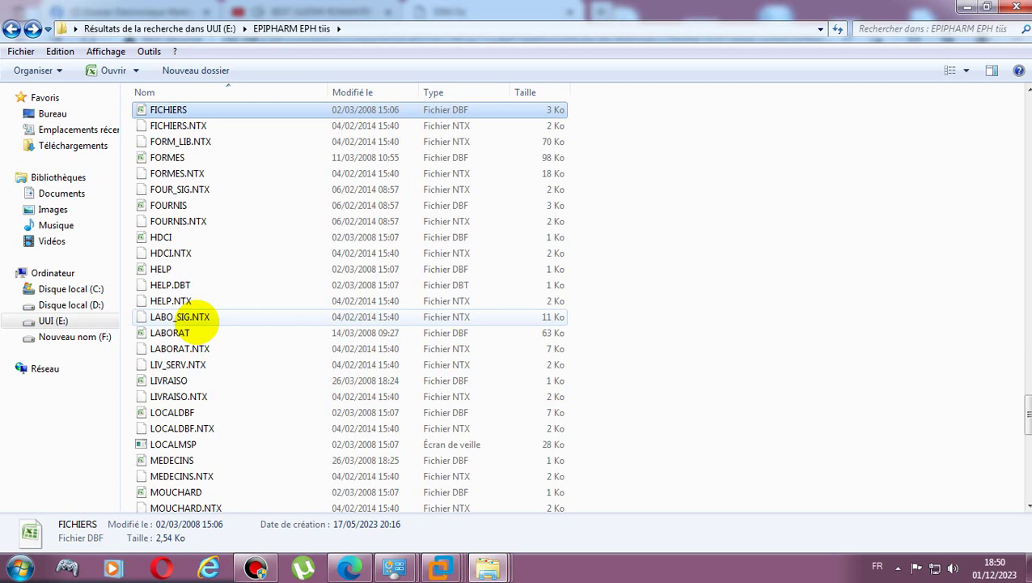
pyautogui.doubleClick(170, 157)
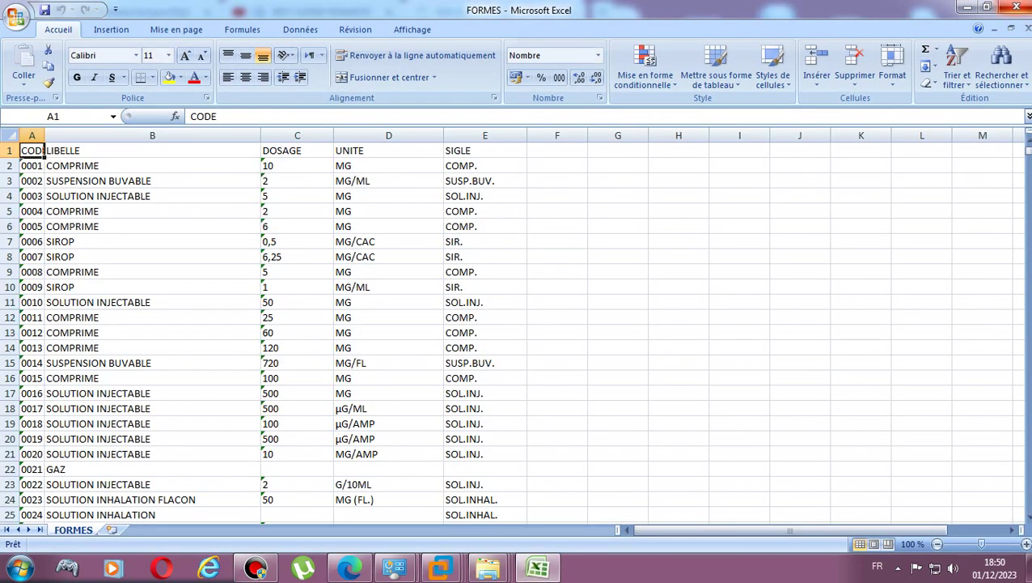
pyautogui.click(1016, 8)
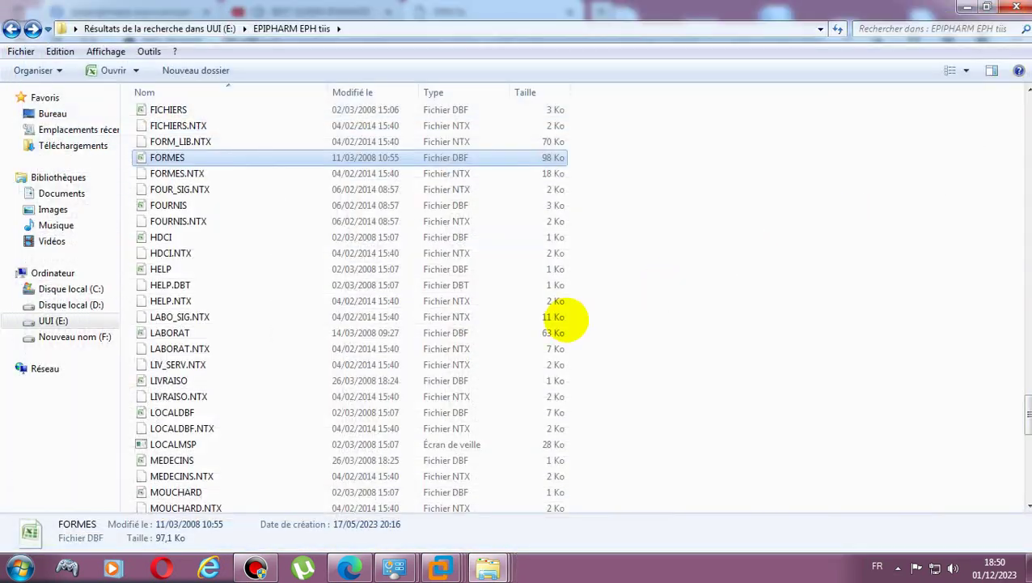
# Reopen the FORMES file and save it in the EPIPHARM EPH tiis folder as a Classeur Excel 97 - 2003
pyautogui.doubleClick(170, 157)
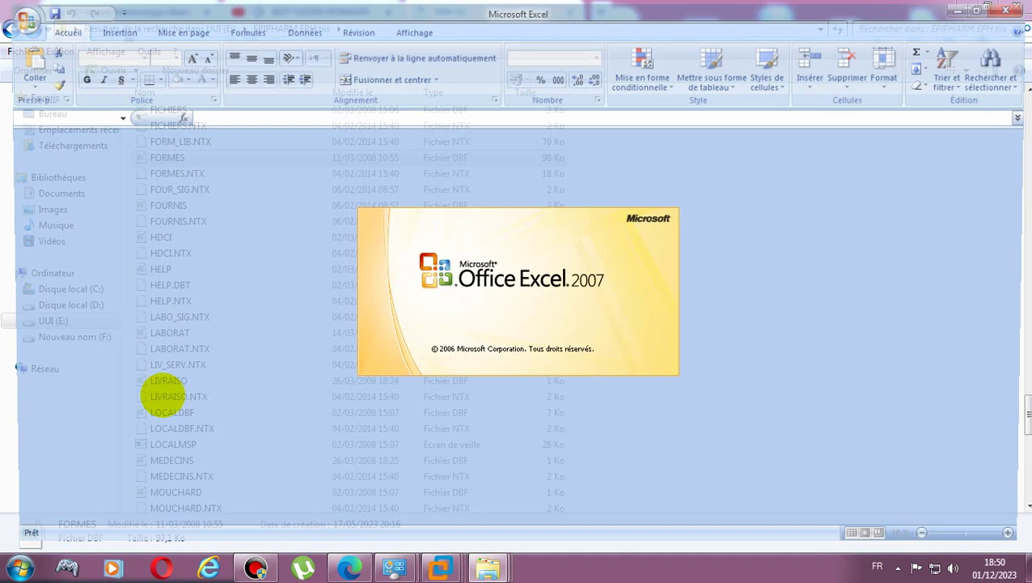
pyautogui.click(16, 15)
pyautogui.moveTo(130, 149)
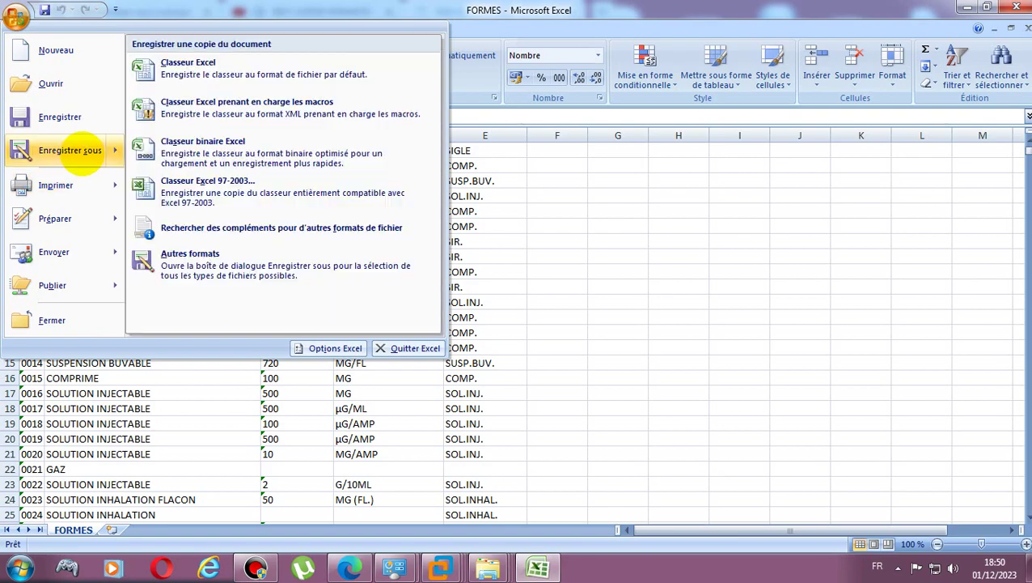
pyautogui.click(229, 68)
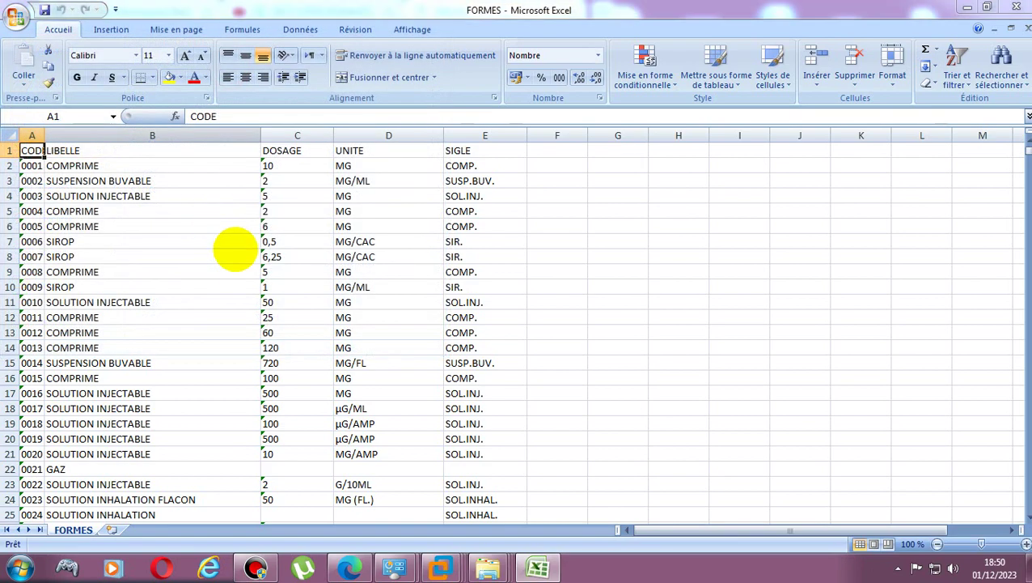
pyautogui.click(202, 275)
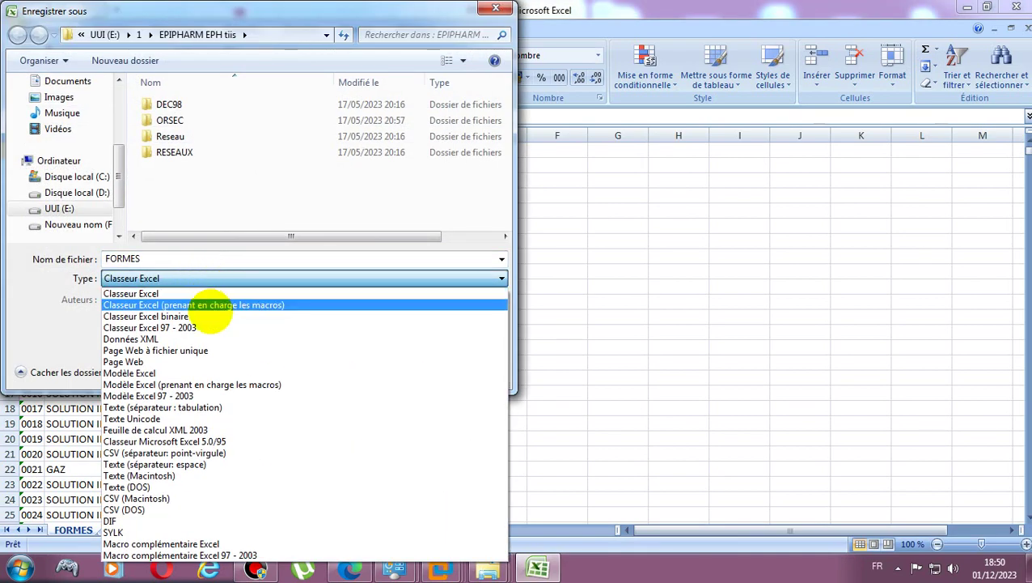
pyautogui.click(196, 327)
pyautogui.click(386, 370)
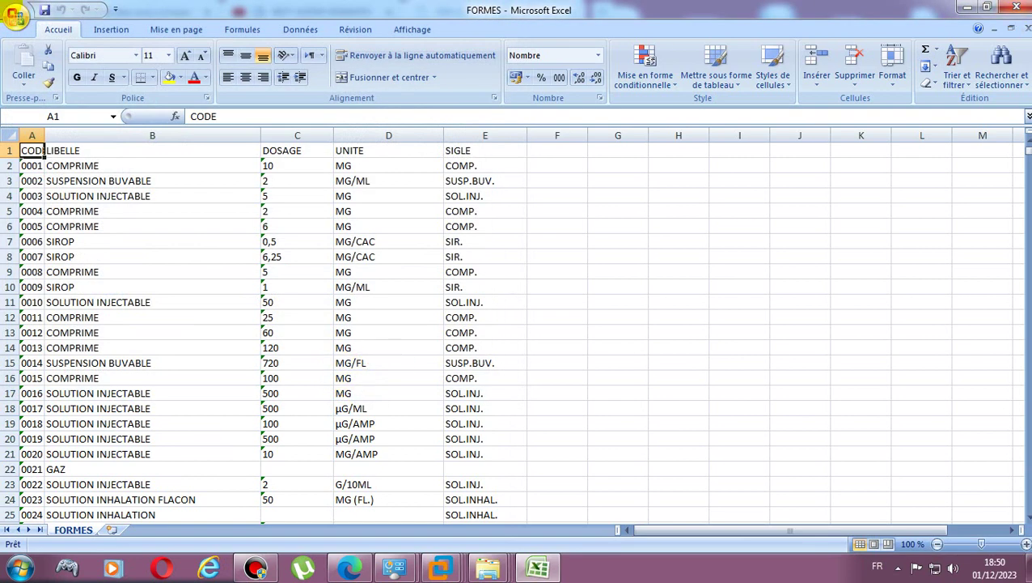
# Start saving a copy of the FORMES workbook and choose the desktop folder 5555 as its destination
pyautogui.click(15, 16)
pyautogui.moveTo(48, 180)
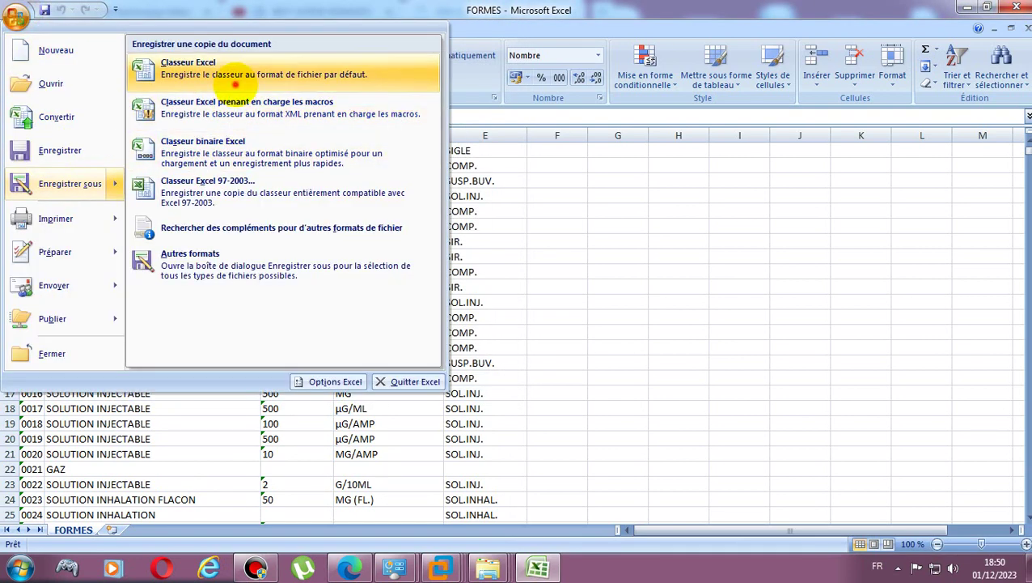
pyautogui.click(235, 80)
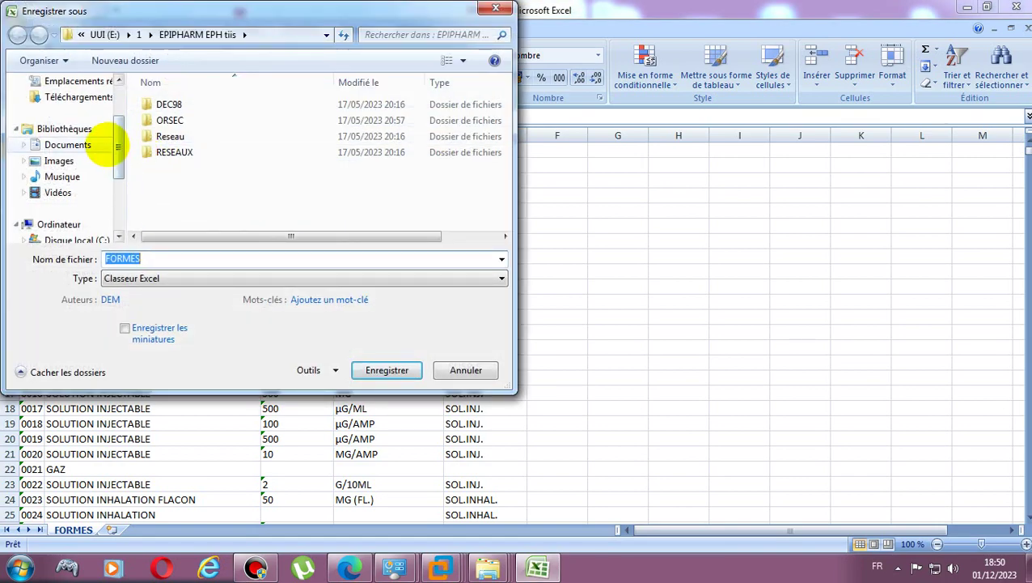
pyautogui.moveTo(118, 147); pyautogui.dragTo(119, 39)
pyautogui.click(58, 135)
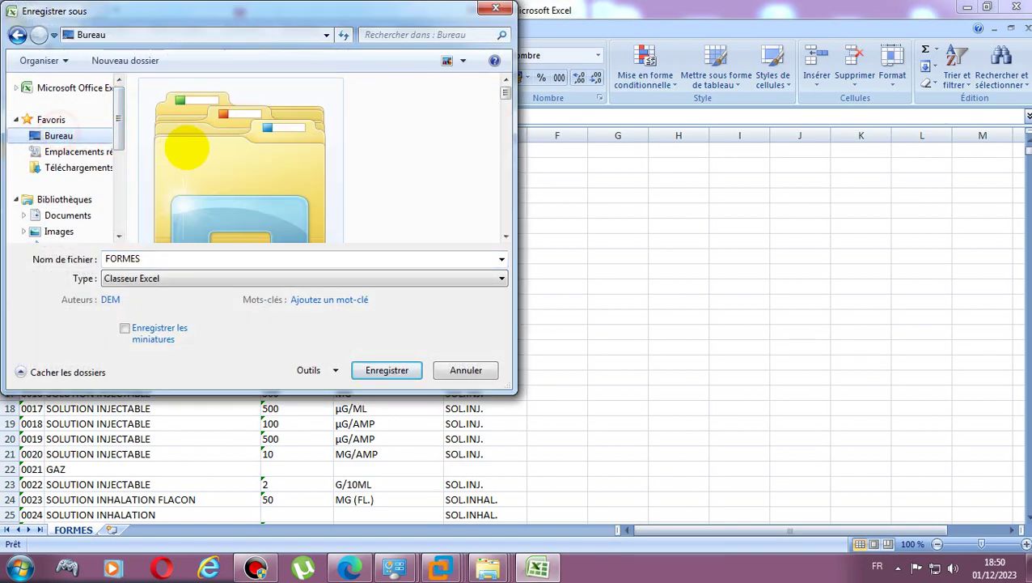
pyautogui.scroll(-2, 194, 125)
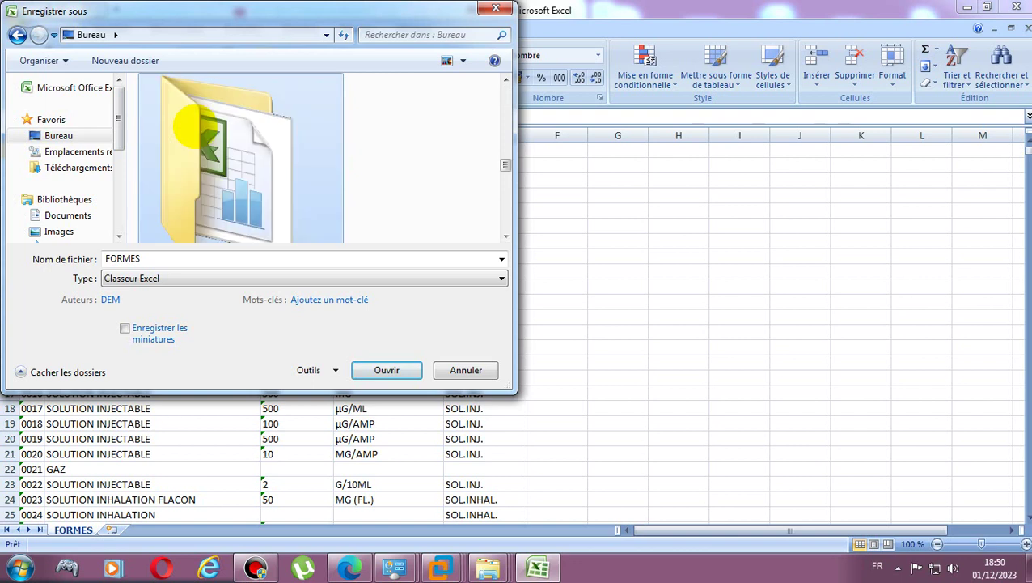
pyautogui.scroll(-2, 468, 173)
pyautogui.scroll(1, 465, 185)
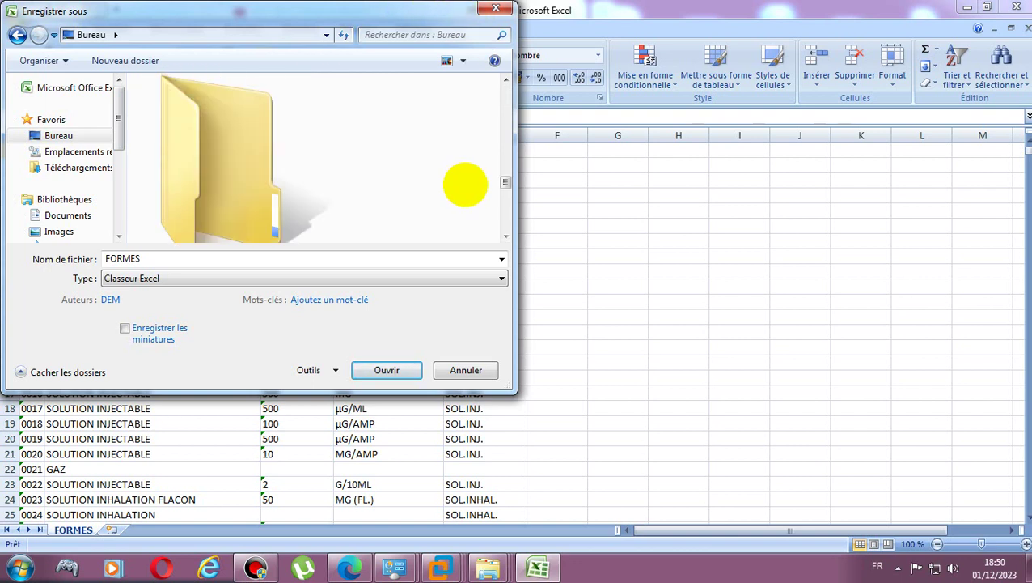
pyautogui.scroll(-1, 465, 185)
pyautogui.scroll(1, 465, 185)
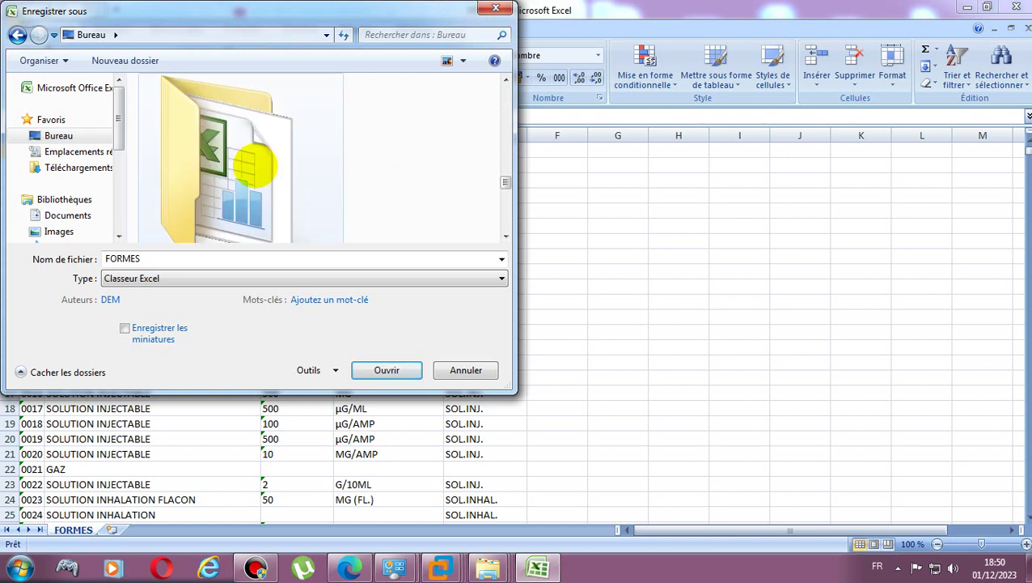
pyautogui.doubleClick(253, 166)
# Save the FORMES copy with the type Classeur Excel 97 - 2003 and close the workbook
pyautogui.click(205, 279)
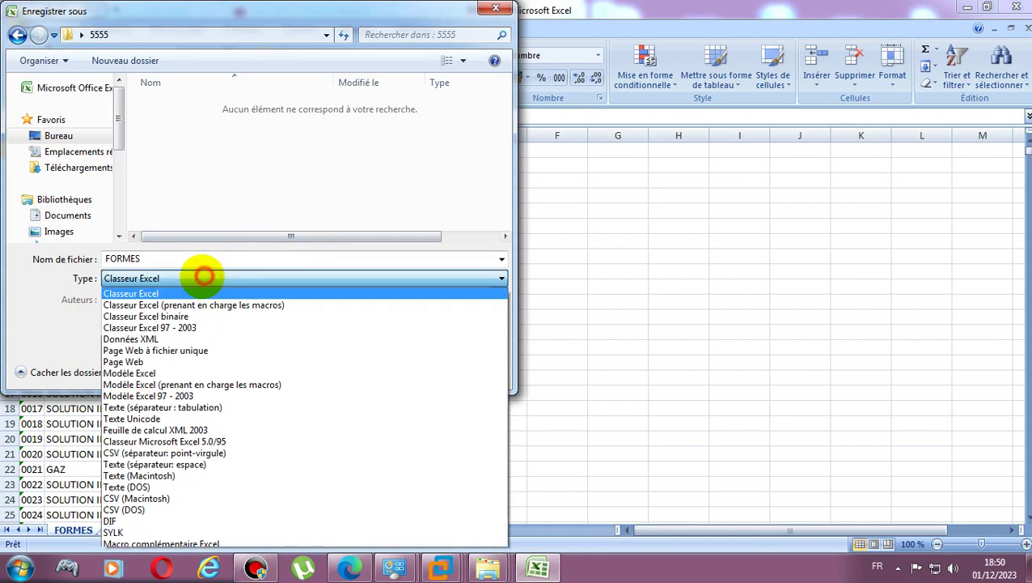
pyautogui.click(204, 328)
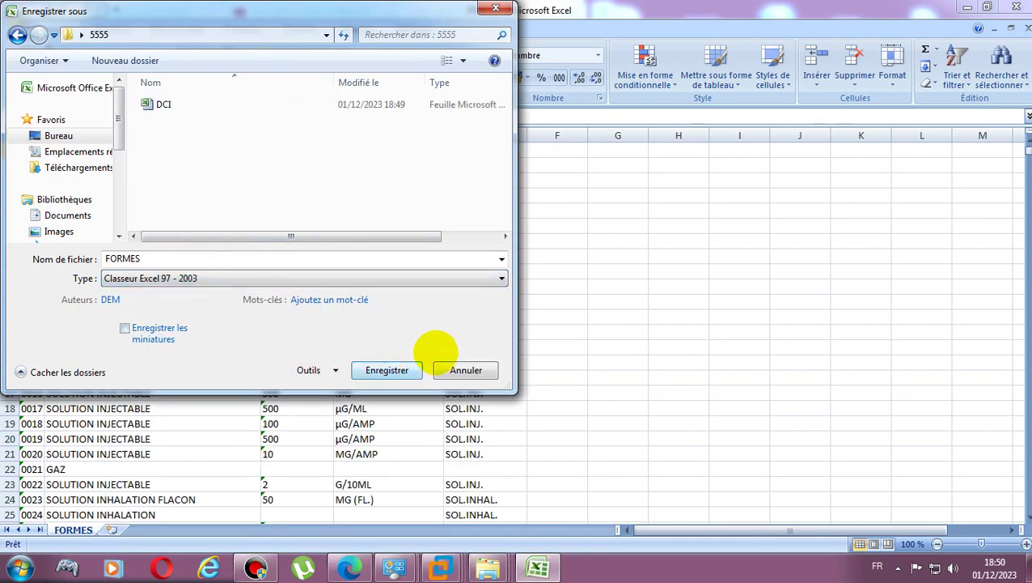
pyautogui.click(387, 369)
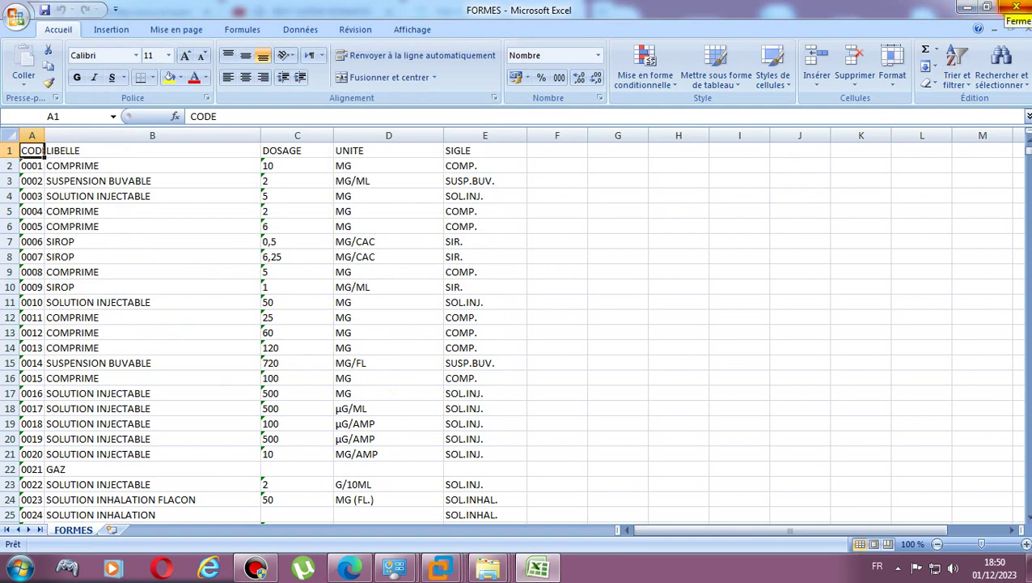
pyautogui.click(1017, 8)
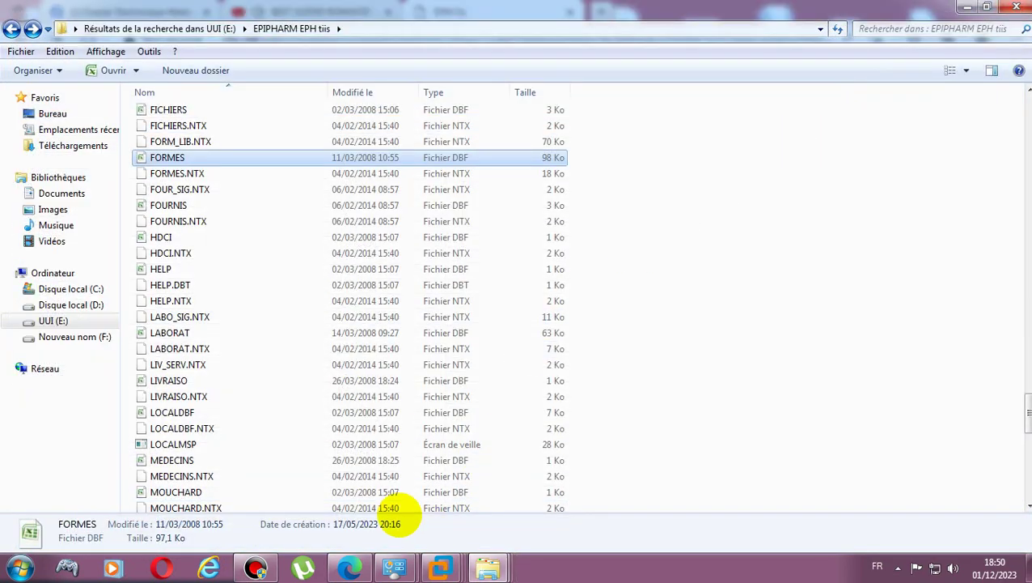
# Leave the file folder, switch to the DEM DZ web application in Edge and log out of the current account
pyautogui.click(1017, 7)
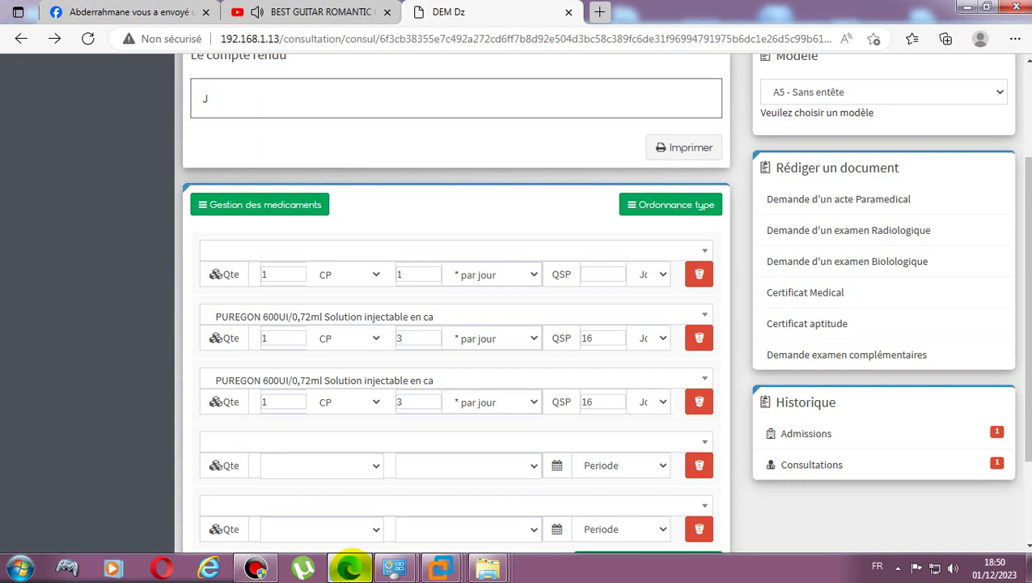
pyautogui.scroll(1, 1004, 97)
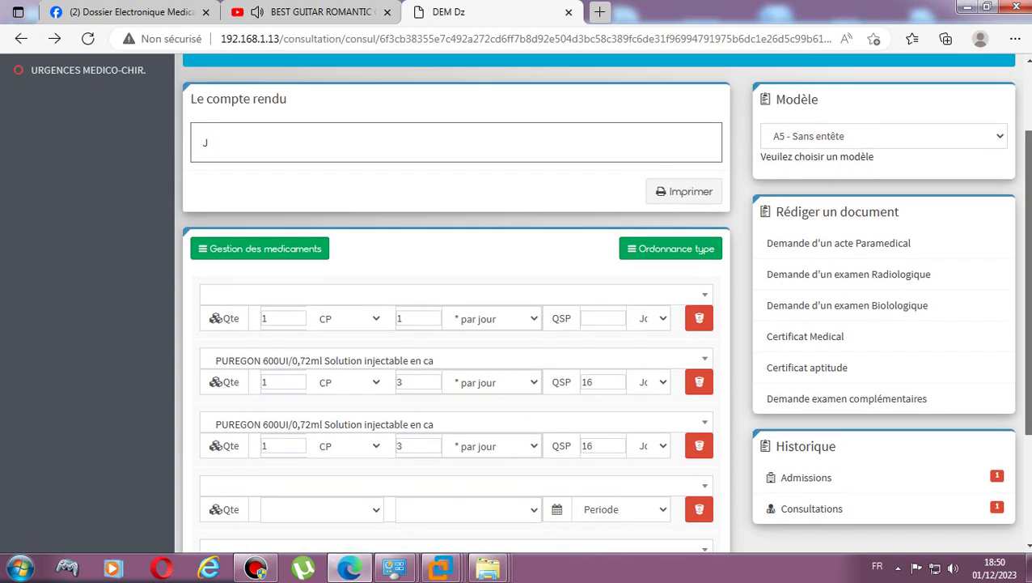
pyautogui.scroll(2, 991, 81)
pyautogui.click(993, 73)
pyautogui.click(969, 171)
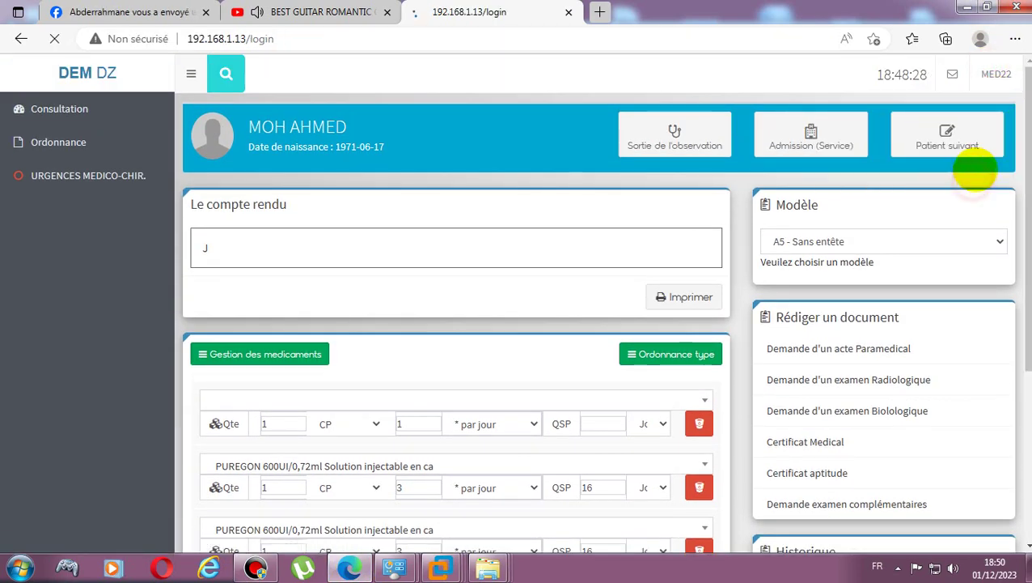
# Log in to DEM DZ with the saved username and password of the admin account
pyautogui.click(524, 338)
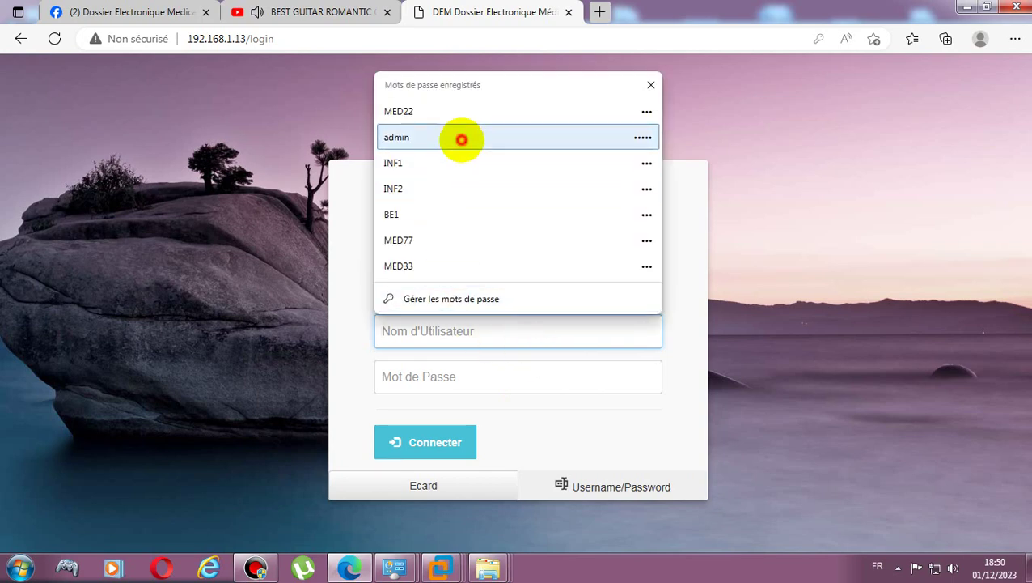
pyautogui.click(461, 139)
pyautogui.click(419, 441)
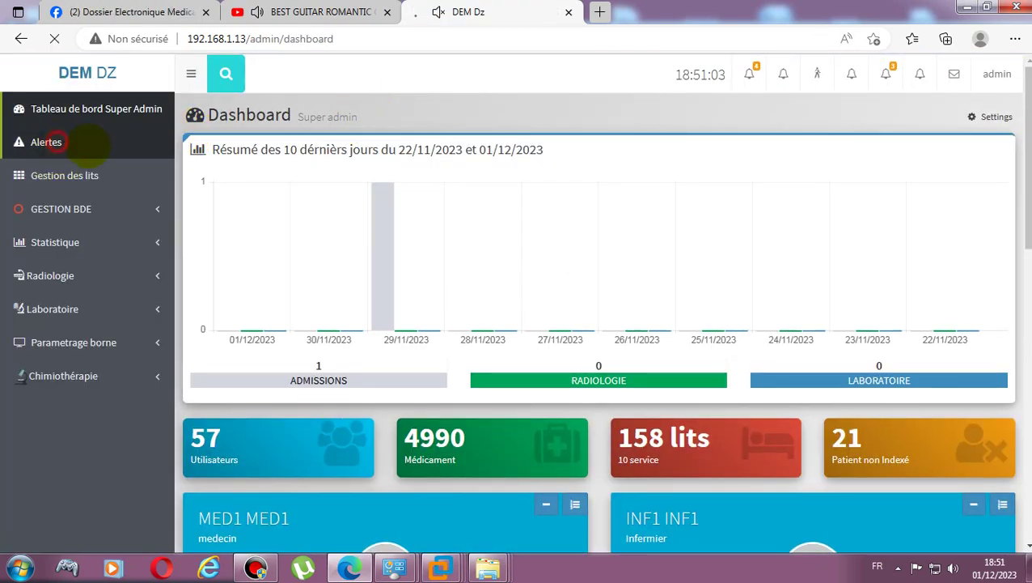
# Open the pharmacy section's import page for the epipharm DCI list
pyautogui.click(56, 142)
pyautogui.click(635, 120)
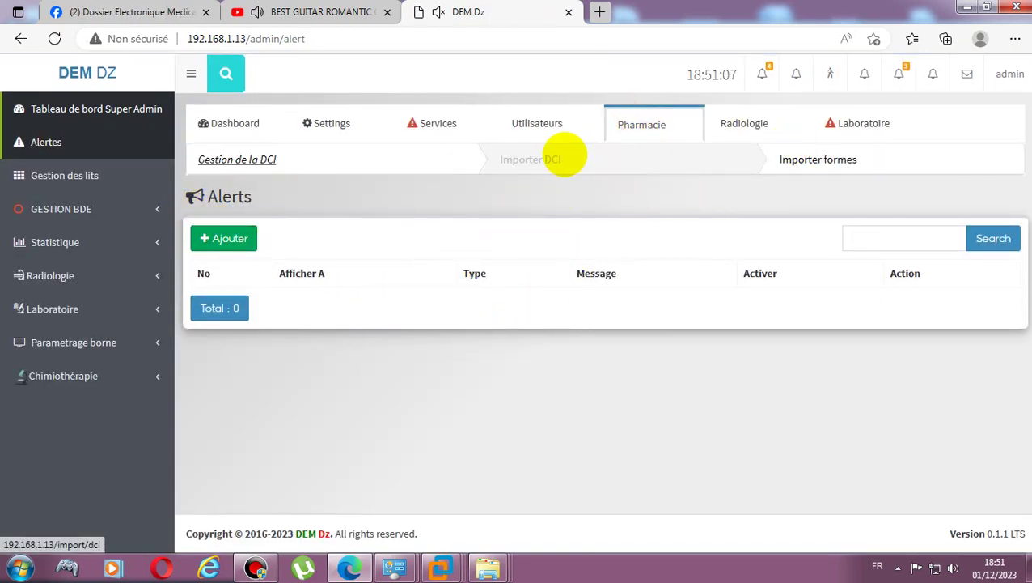
pyautogui.click(547, 159)
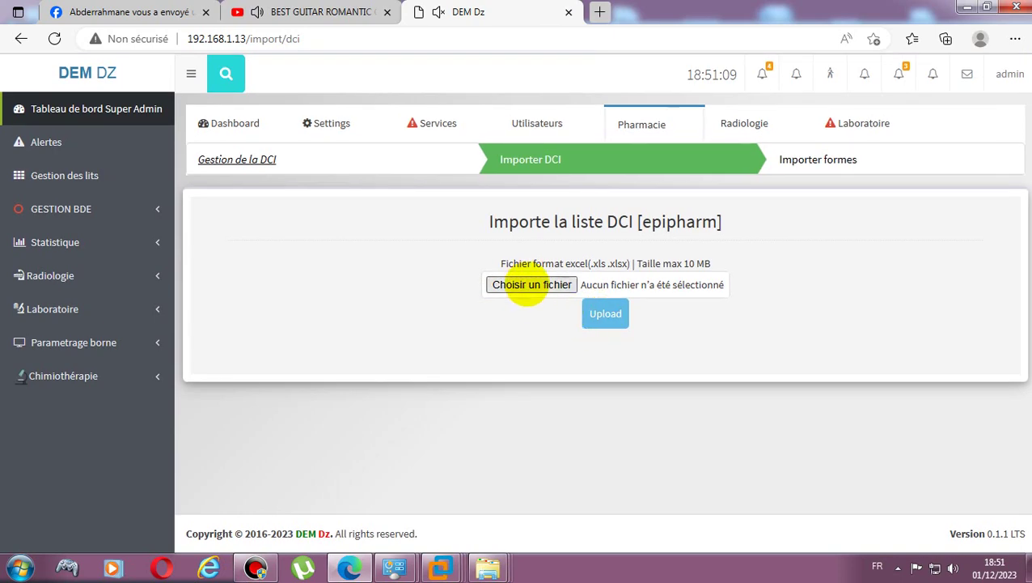
# Choose the DCI file from the desktop folder 5555 and upload it as the epipharm DCI list
pyautogui.click(522, 290)
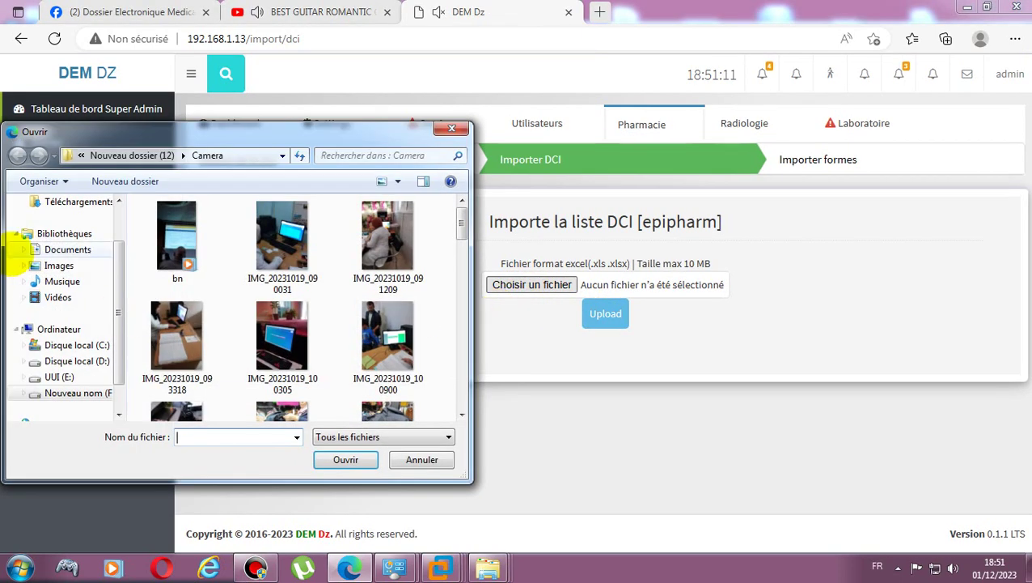
pyautogui.moveTo(117, 247); pyautogui.dragTo(123, 201)
pyautogui.click(59, 224)
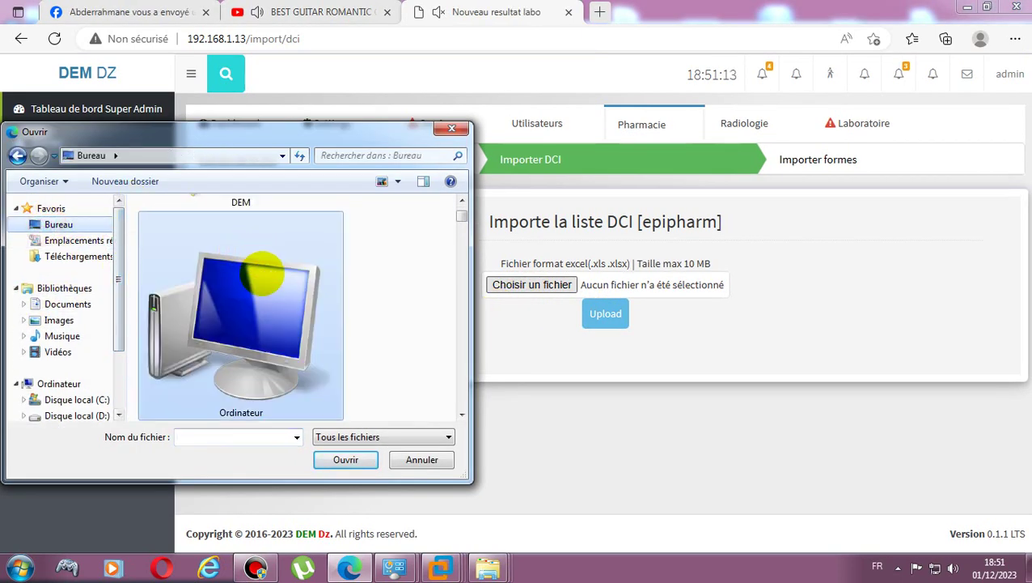
pyautogui.scroll(-3, 22, 382)
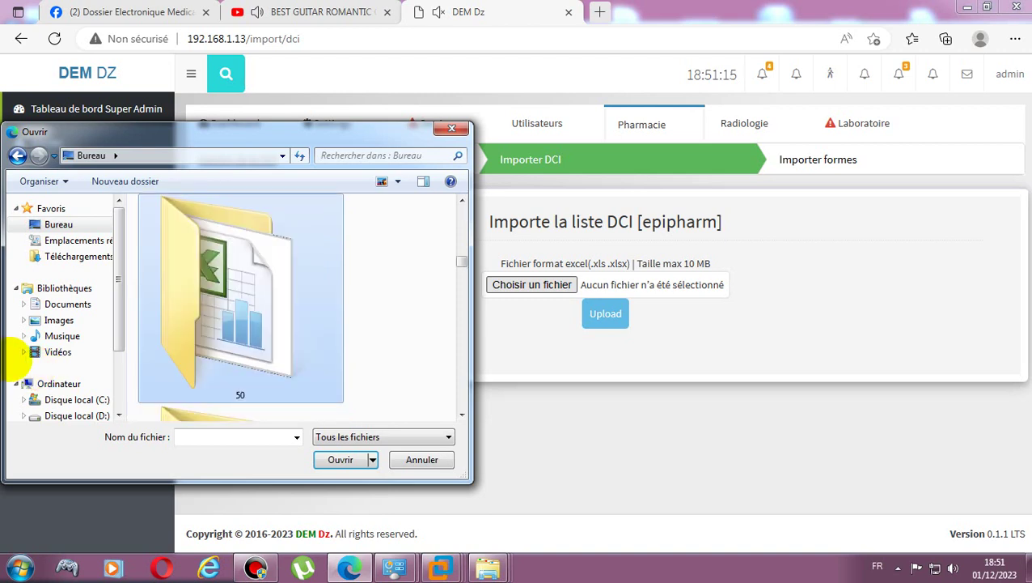
pyautogui.scroll(-1, 289, 318)
pyautogui.doubleClick(247, 348)
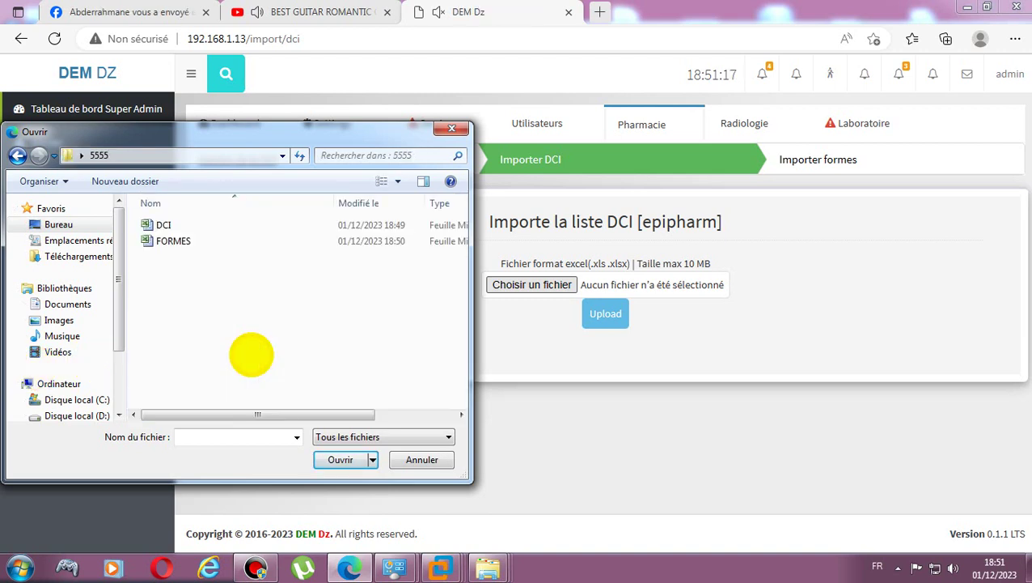
pyautogui.doubleClick(174, 225)
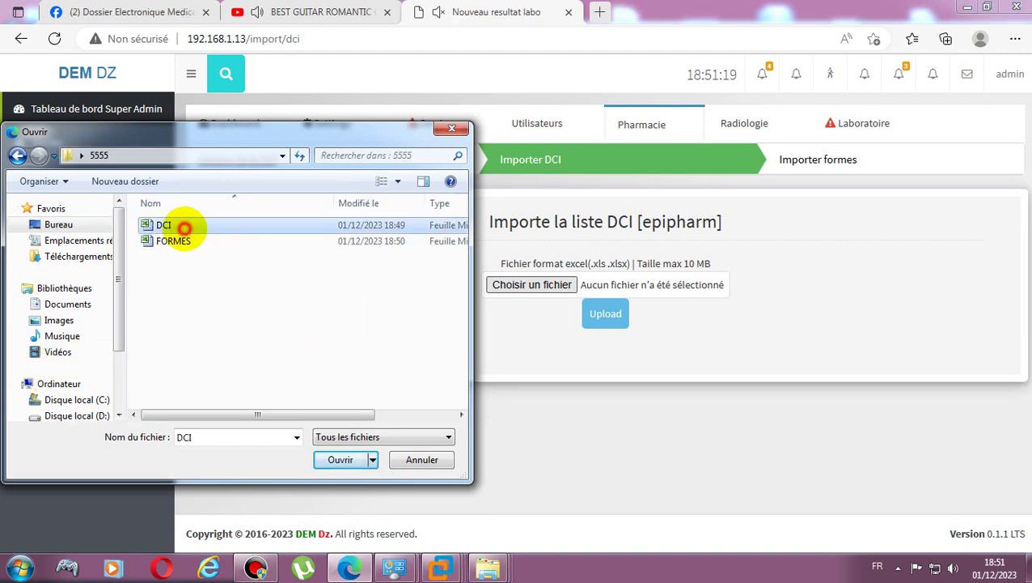
pyautogui.click(612, 312)
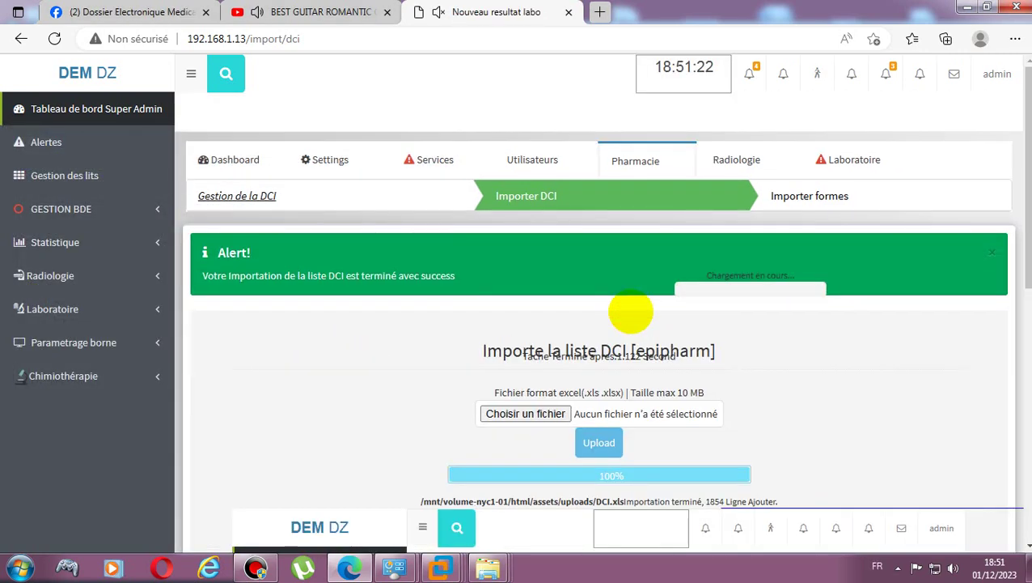
# Import the epipharm forms list by uploading the FORMES file from folder 5555
pyautogui.click(809, 194)
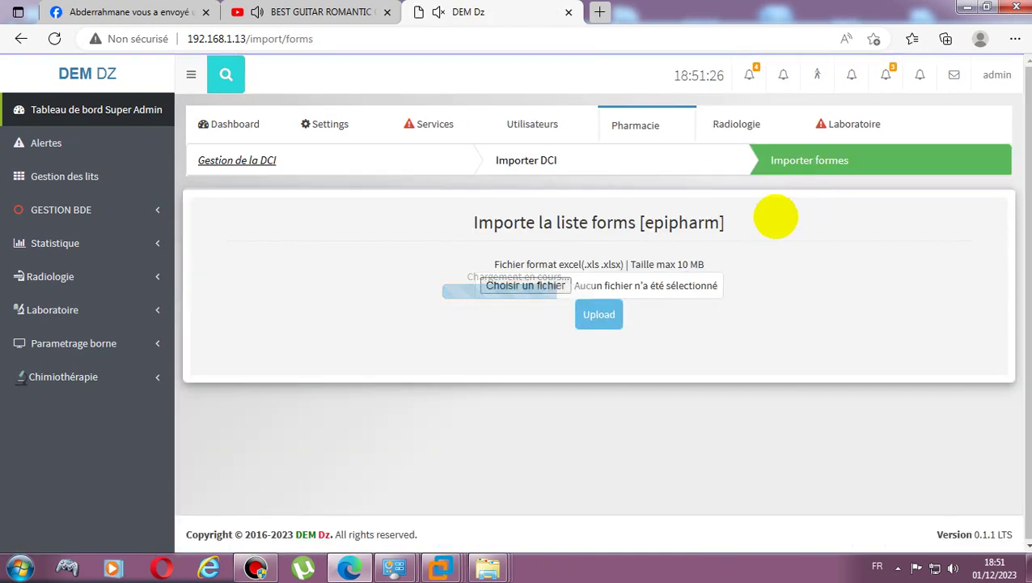
pyautogui.click(516, 284)
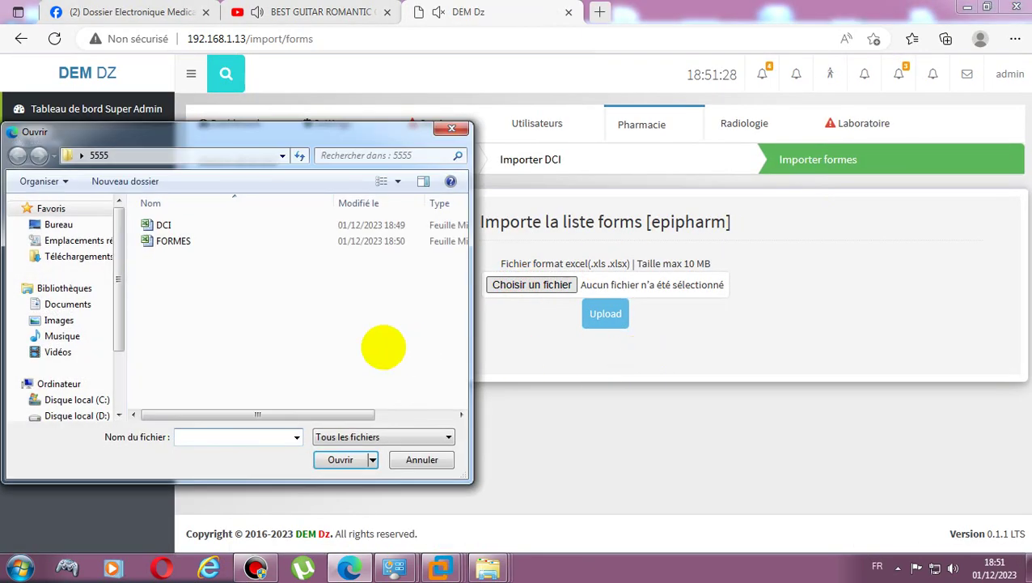
pyautogui.doubleClick(173, 240)
pyautogui.click(606, 314)
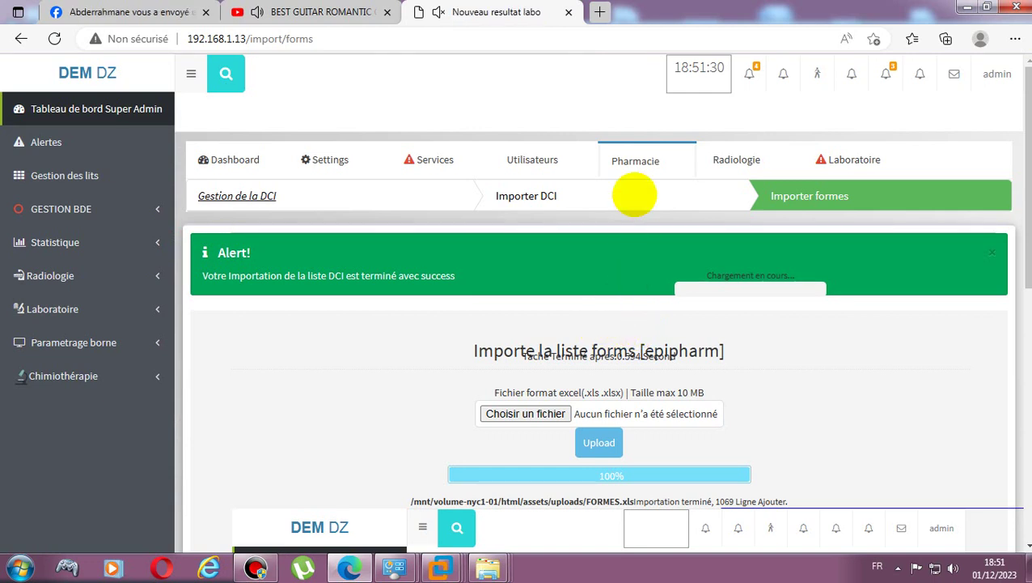
# In the DCI management list, update the PAPAVERINE PDRE.SOL.INJ. 50 MG entry with a PRIX DEF of 145,44
pyautogui.click(238, 199)
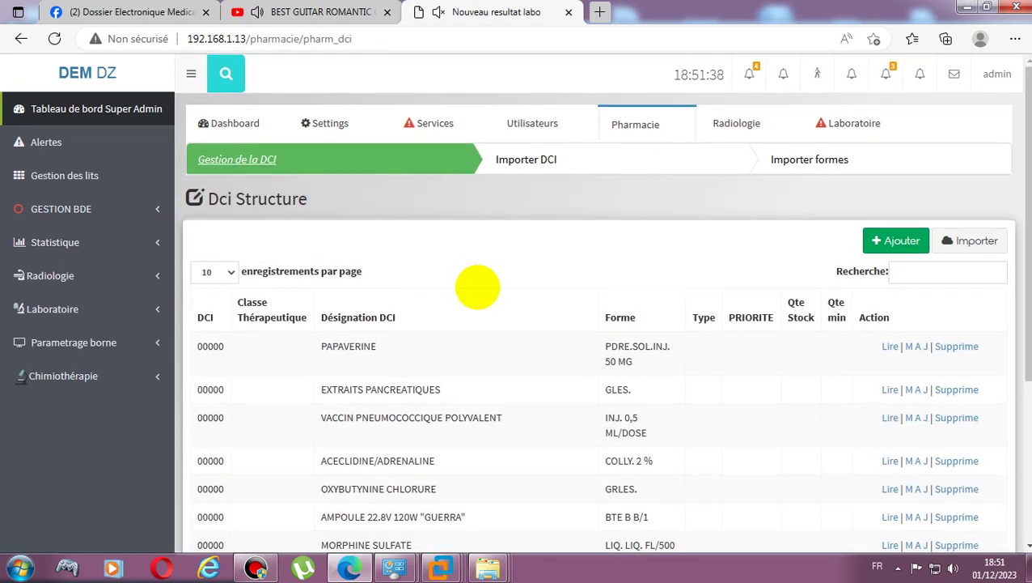
pyautogui.scroll(-2, 570, 377)
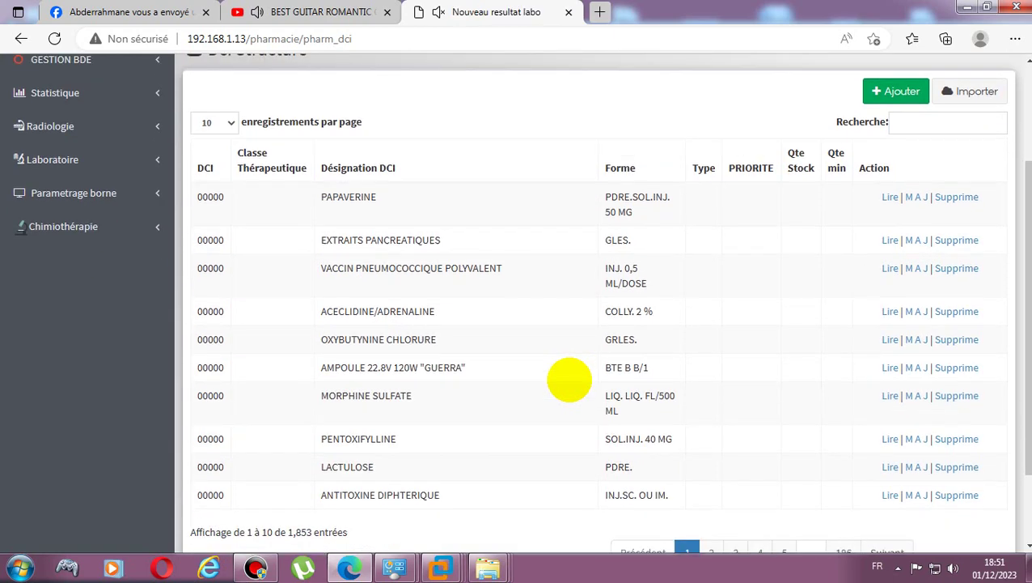
pyautogui.scroll(-1, 568, 379)
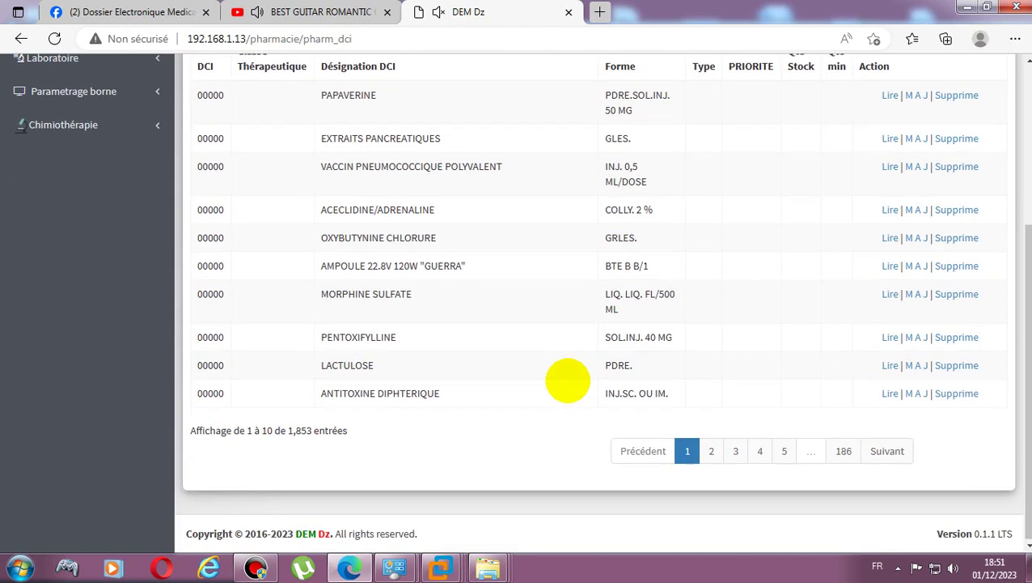
pyautogui.scroll(3, 568, 379)
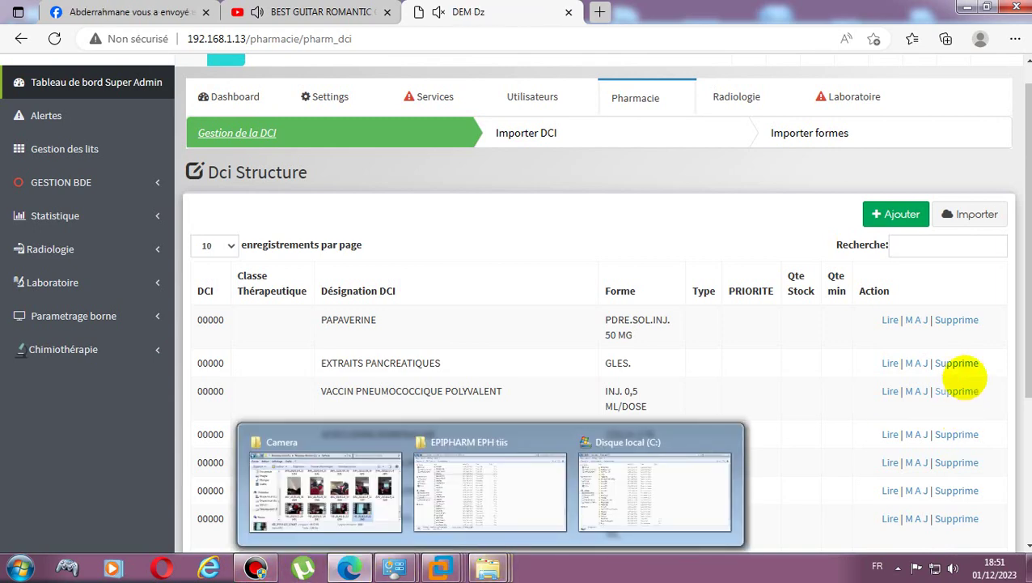
pyautogui.click(916, 319)
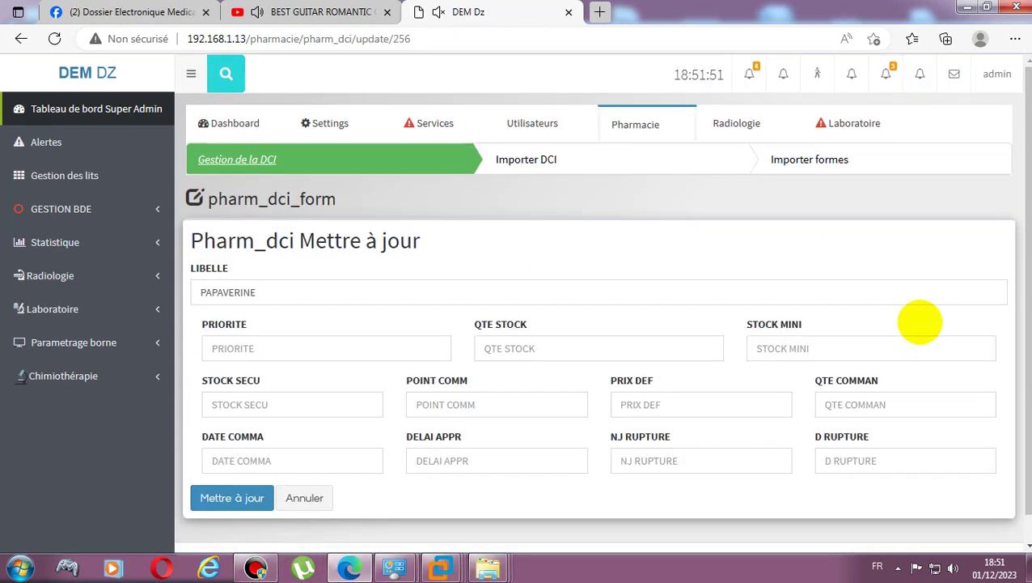
pyautogui.click(715, 407)
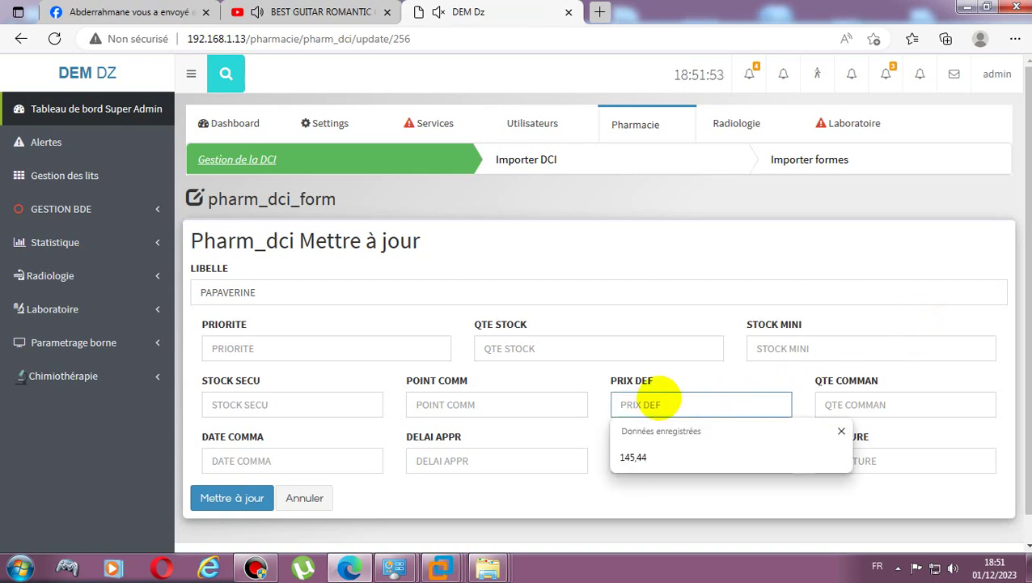
pyautogui.write('211')
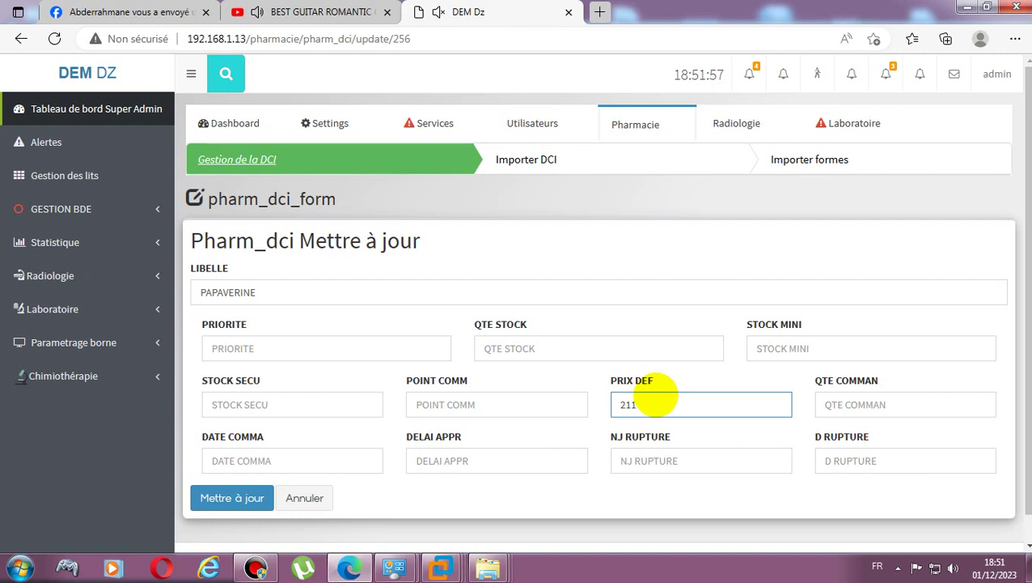
pyautogui.moveTo(661, 405); pyautogui.dragTo(556, 398)
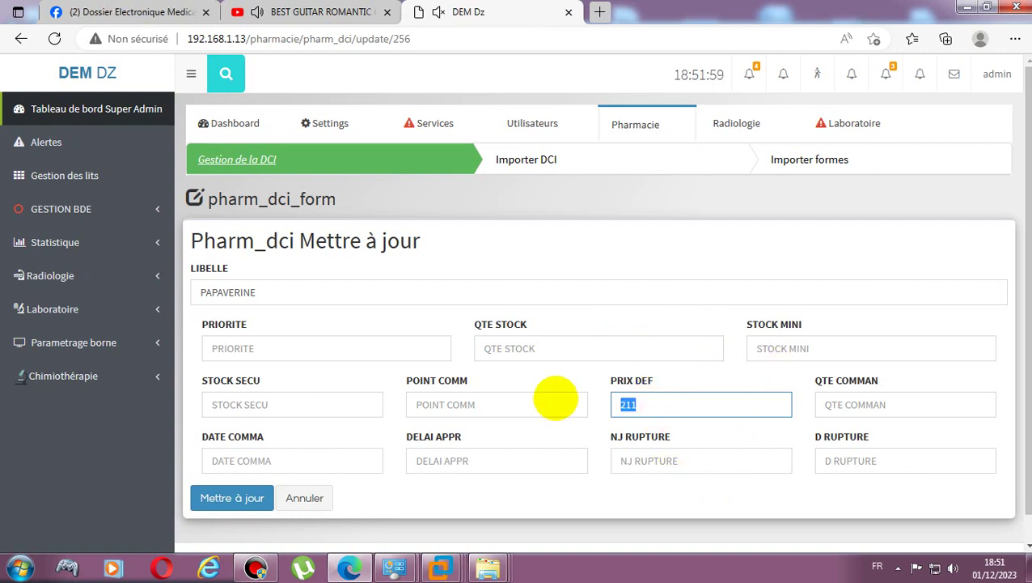
pyautogui.write('145,44')
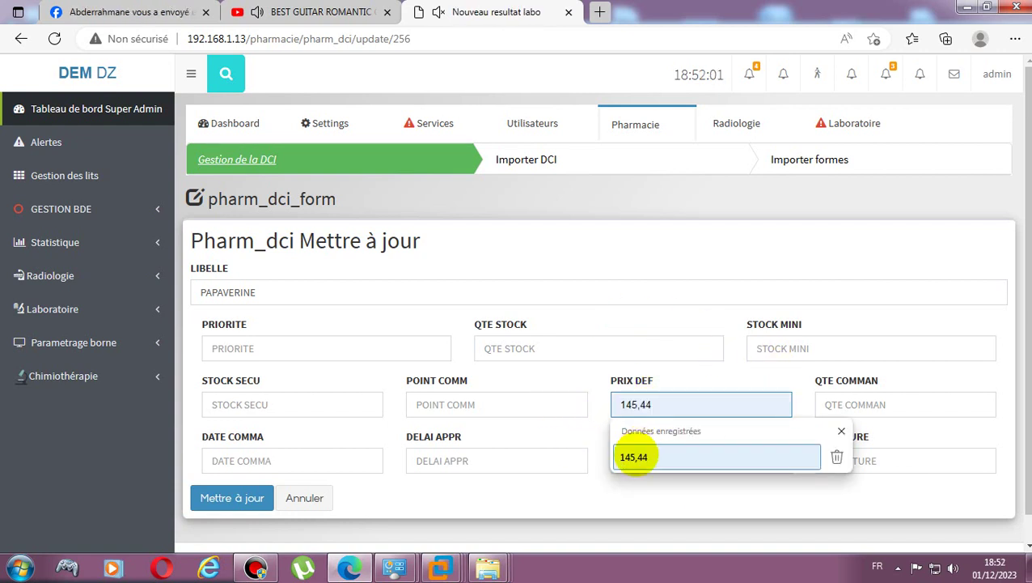
pyautogui.click(630, 457)
pyautogui.click(232, 497)
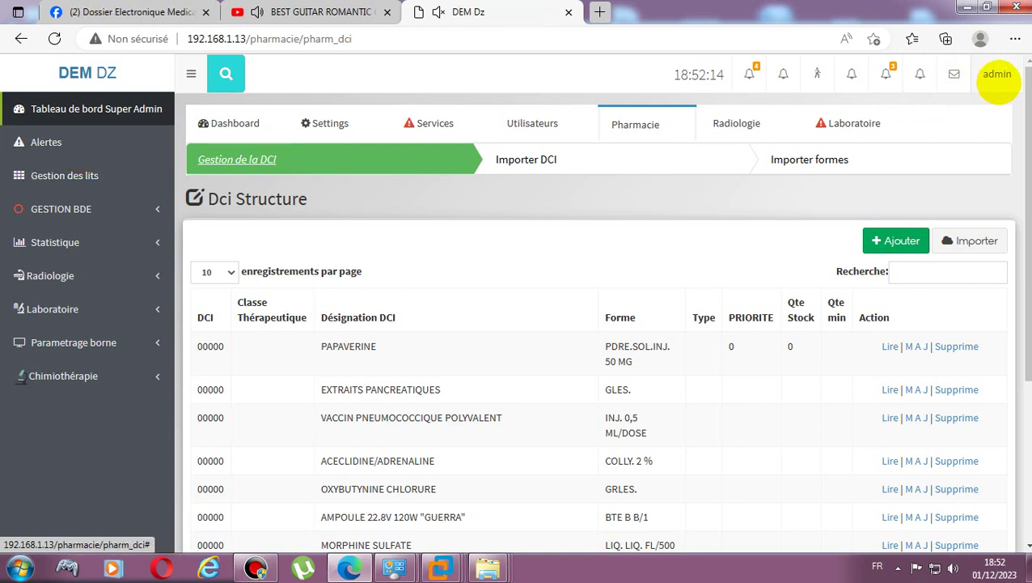
# Search the DCI list for DOLI and shorten the search term to D to browse more entries
pyautogui.click(998, 81)
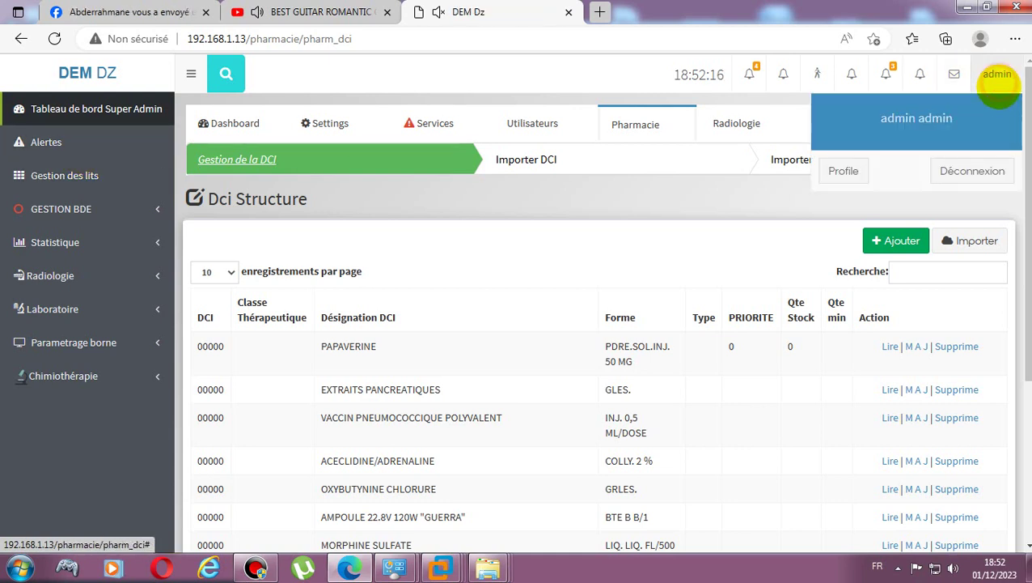
pyautogui.scroll(-2, 544, 328)
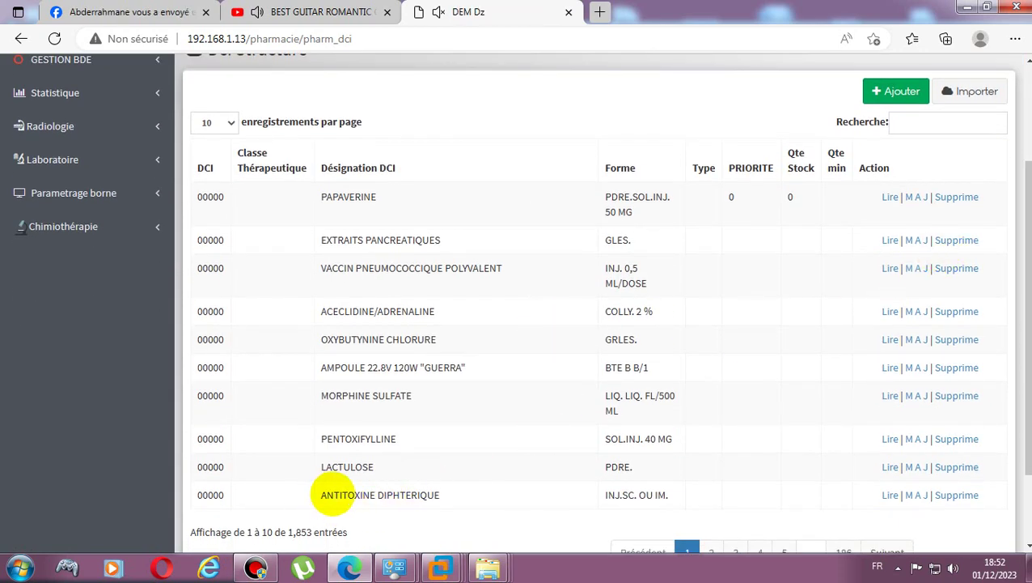
pyautogui.click(916, 125)
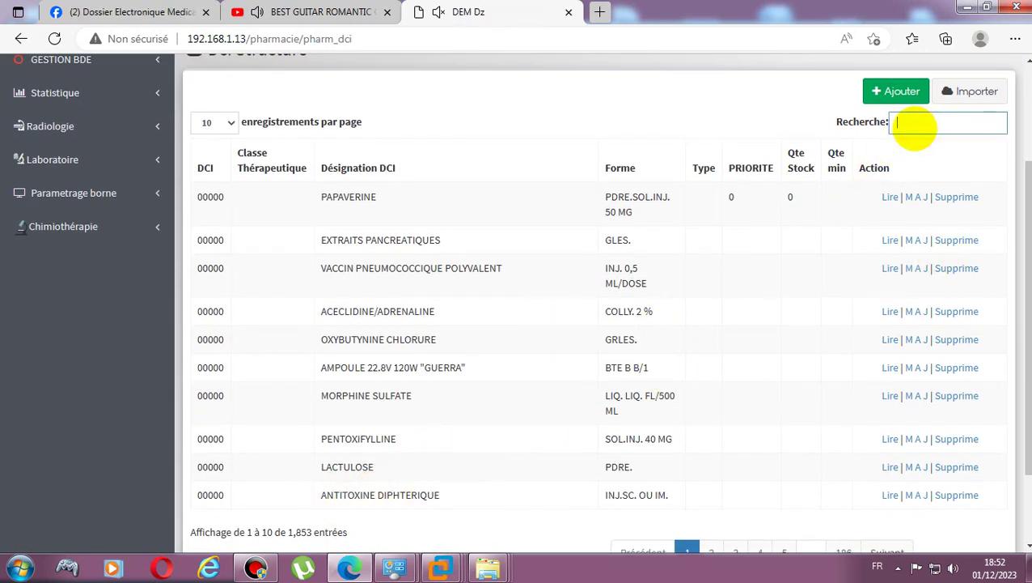
pyautogui.write('DOLI')
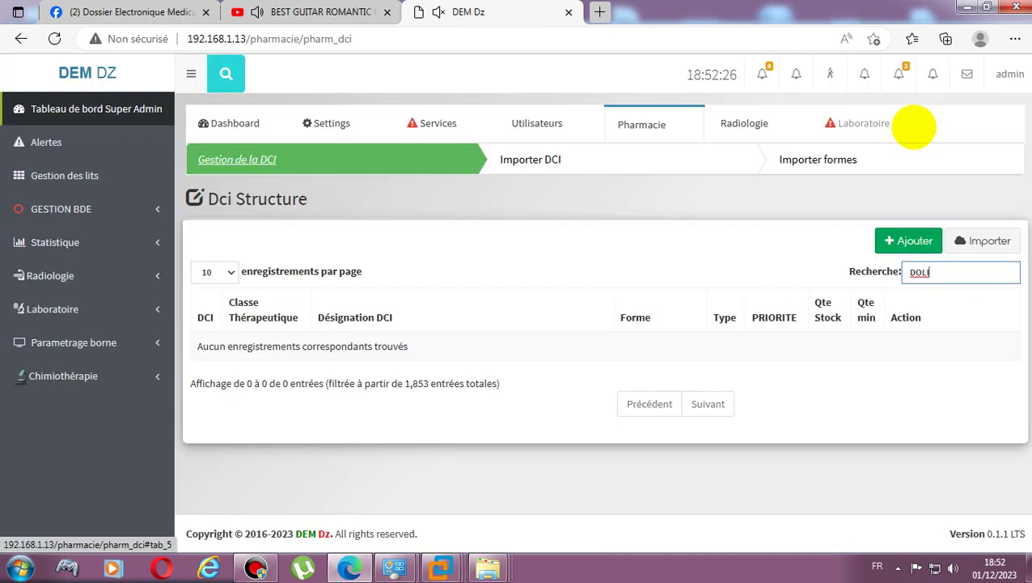
pyautogui.press('BackSpace')
pyautogui.press('BackSpace')
pyautogui.press('BackSpace')
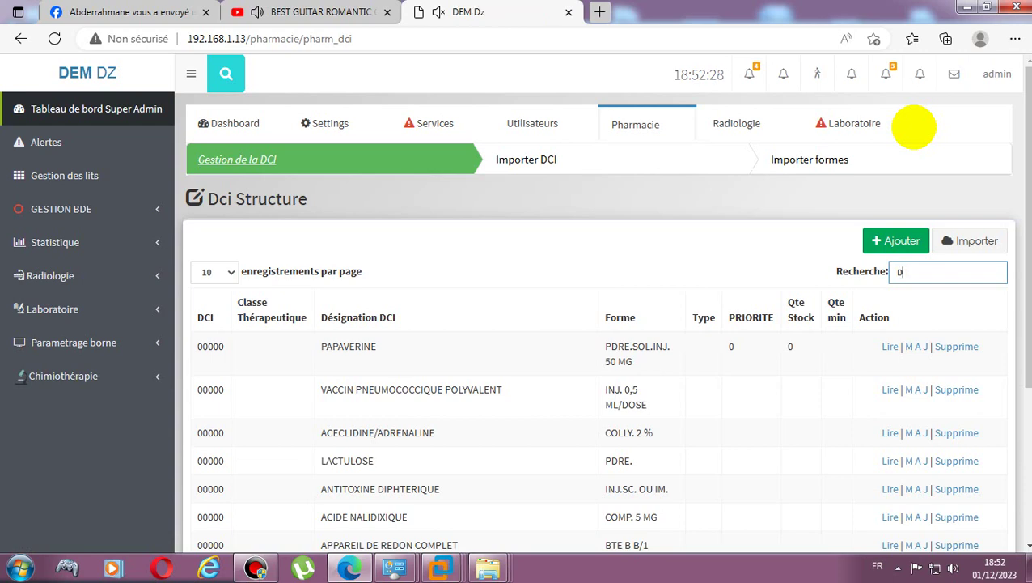
pyautogui.scroll(-3, 549, 400)
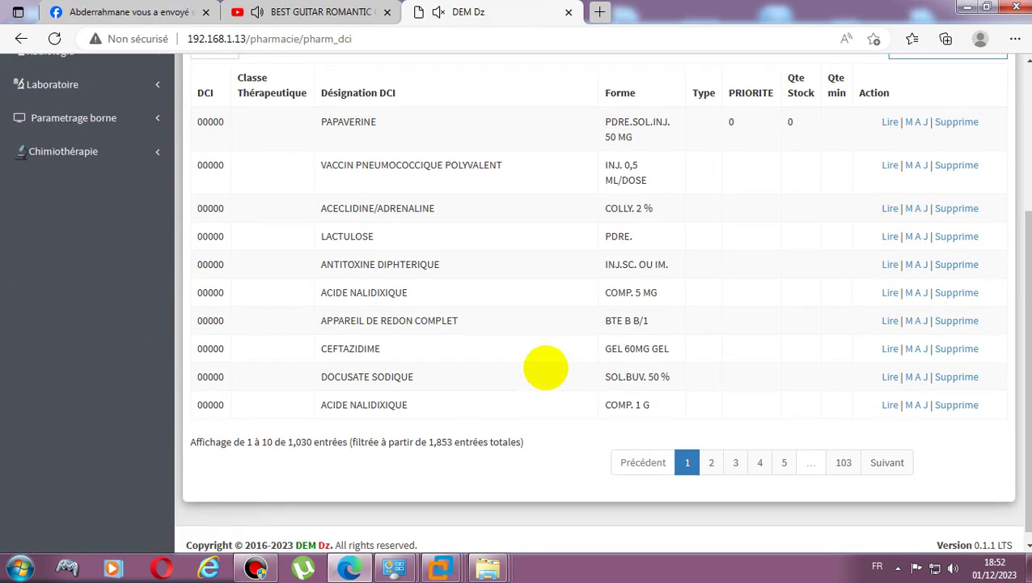
# Search the DCI list for LOV instead
pyautogui.press('BackSpace')
pyautogui.write('LO')
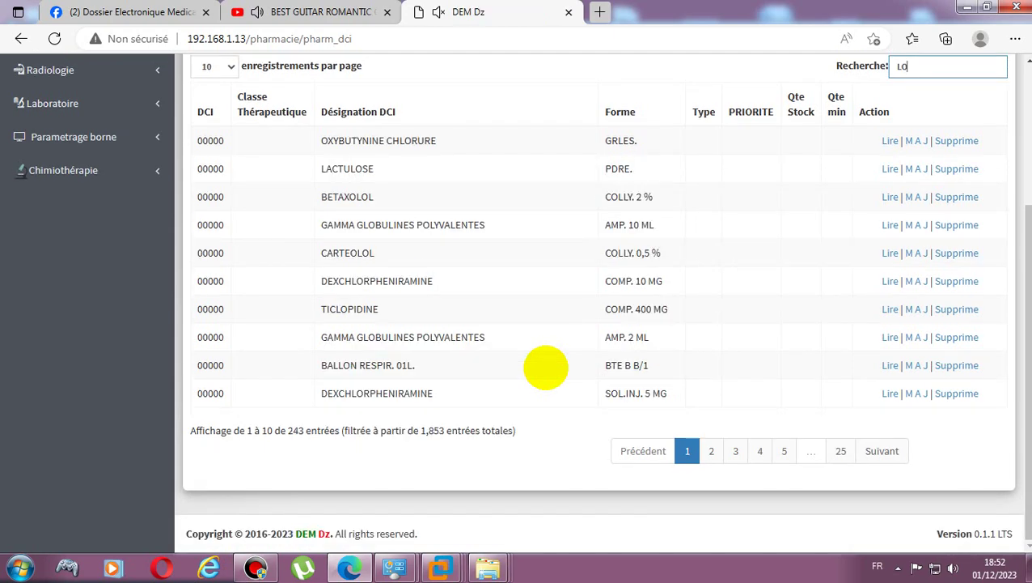
pyautogui.write('V')
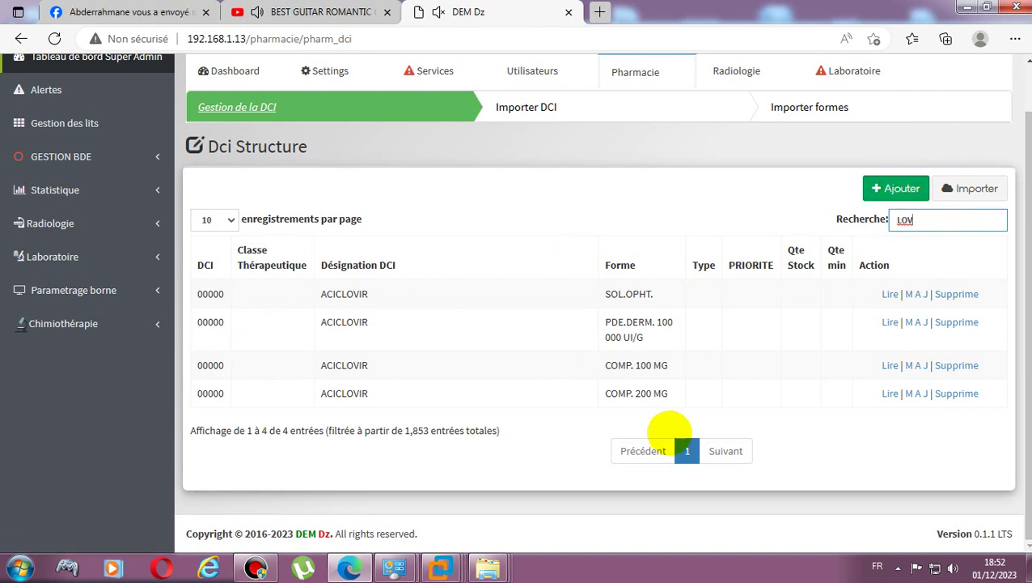
# Leave the DCI list for the alerts page and log out of the admin account
pyautogui.scroll(2, 18, 156)
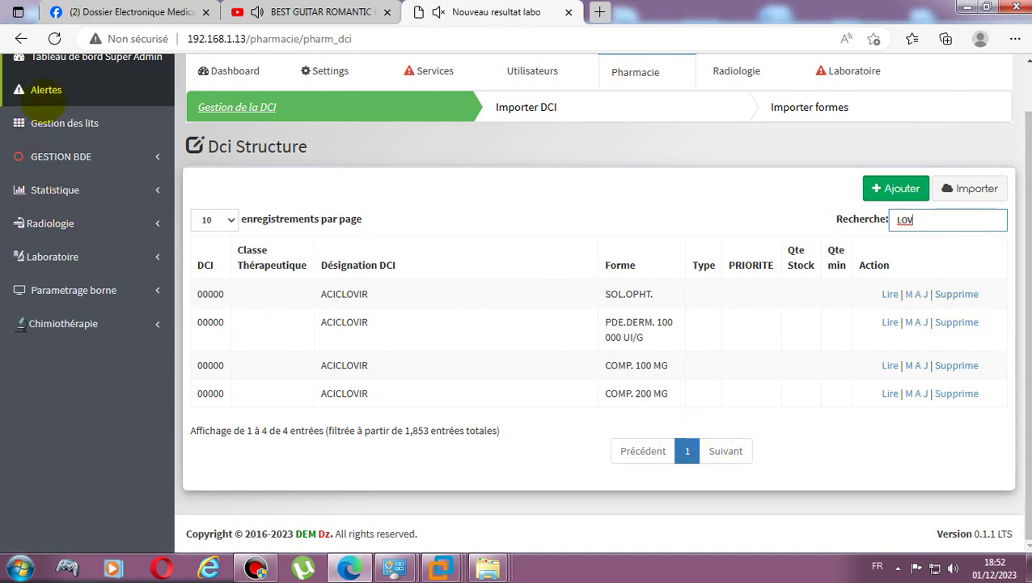
pyautogui.click(42, 139)
pyautogui.click(1014, 73)
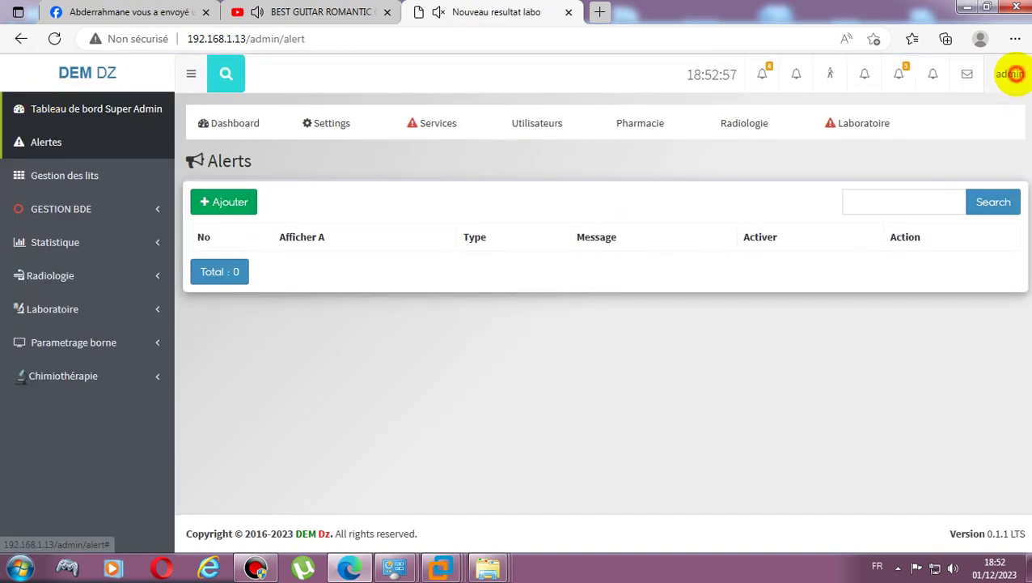
pyautogui.click(989, 169)
# Log in with the saved username and password of the MED77 account
pyautogui.click(505, 338)
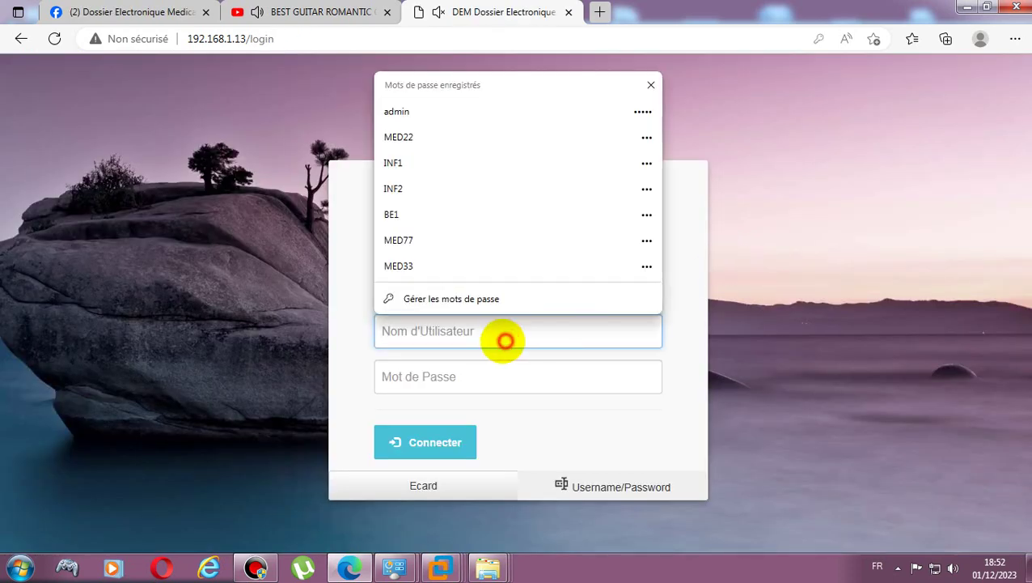
pyautogui.click(423, 239)
pyautogui.click(435, 442)
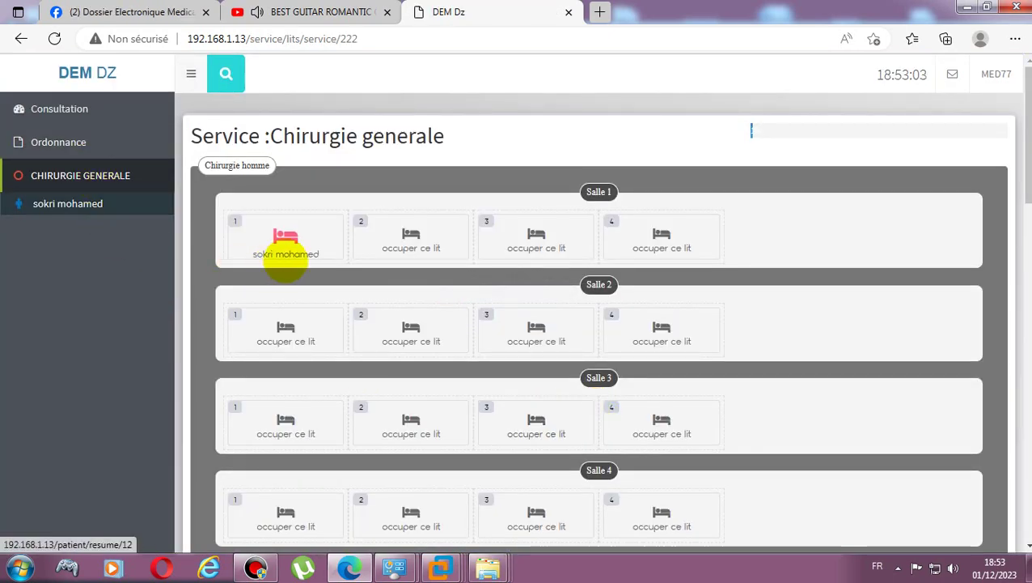
# Open the record of the patient in Salle 1, bed 1, and start a new medication prescription
pyautogui.click(301, 245)
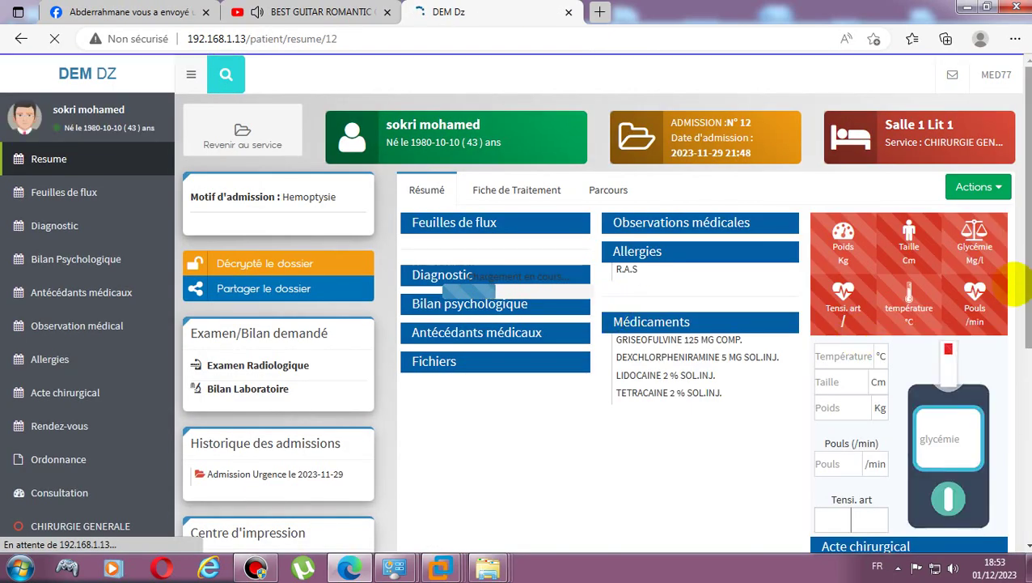
pyautogui.click(977, 186)
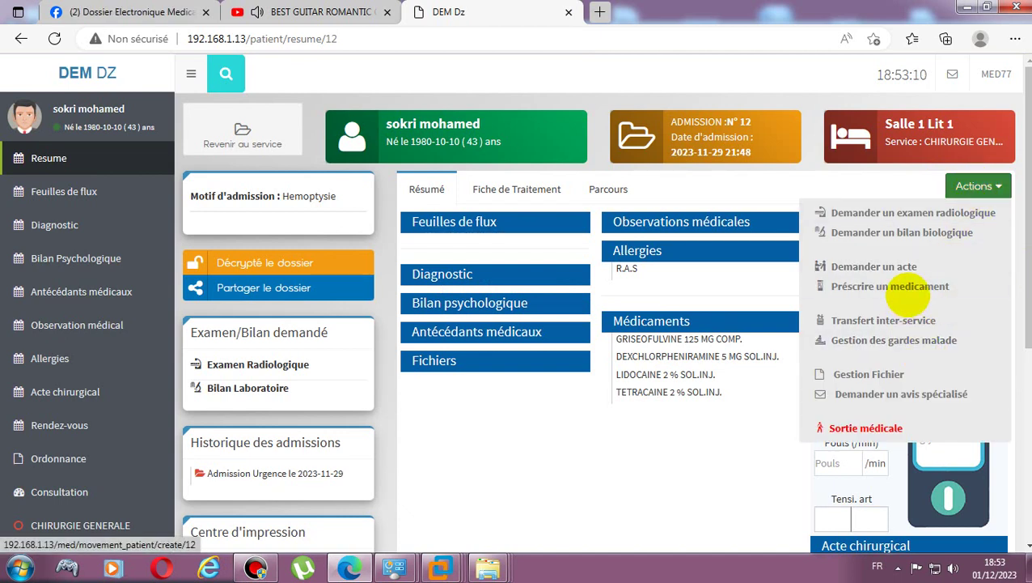
pyautogui.click(890, 286)
# Search the prescribable medications for H, then for LO, and browse the matching entries
pyautogui.click(439, 122)
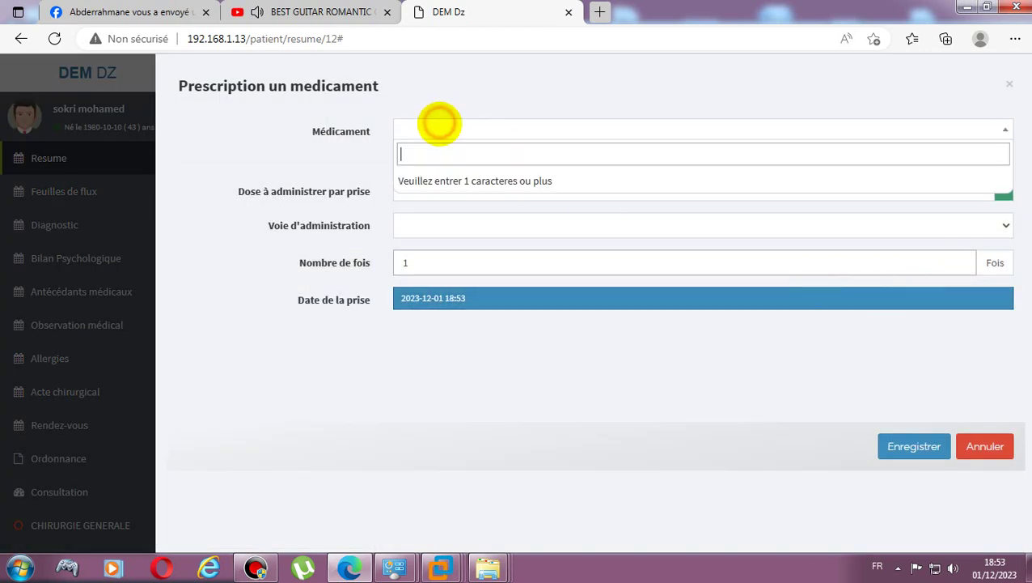
pyautogui.write('H')
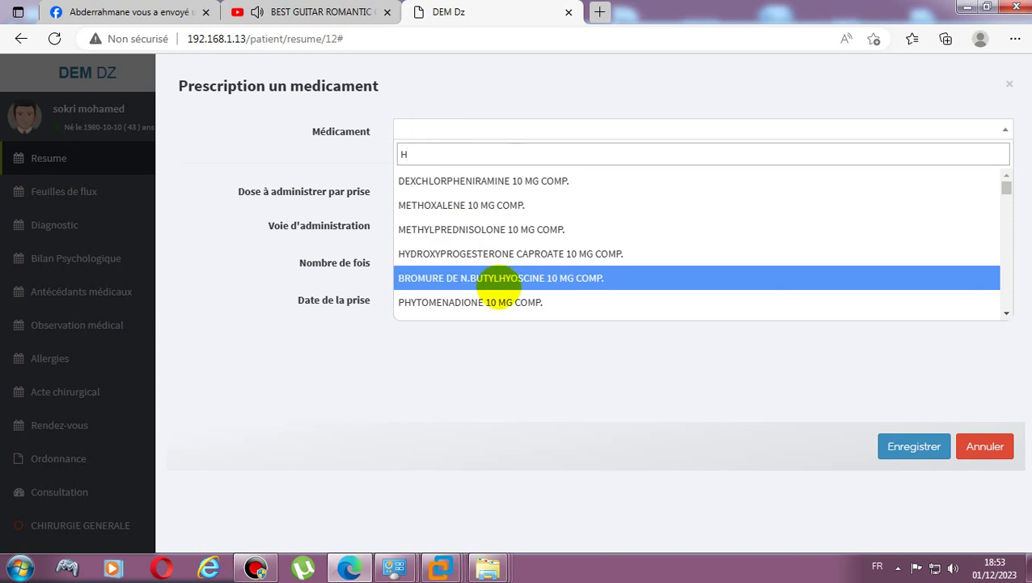
pyautogui.press('BackSpace')
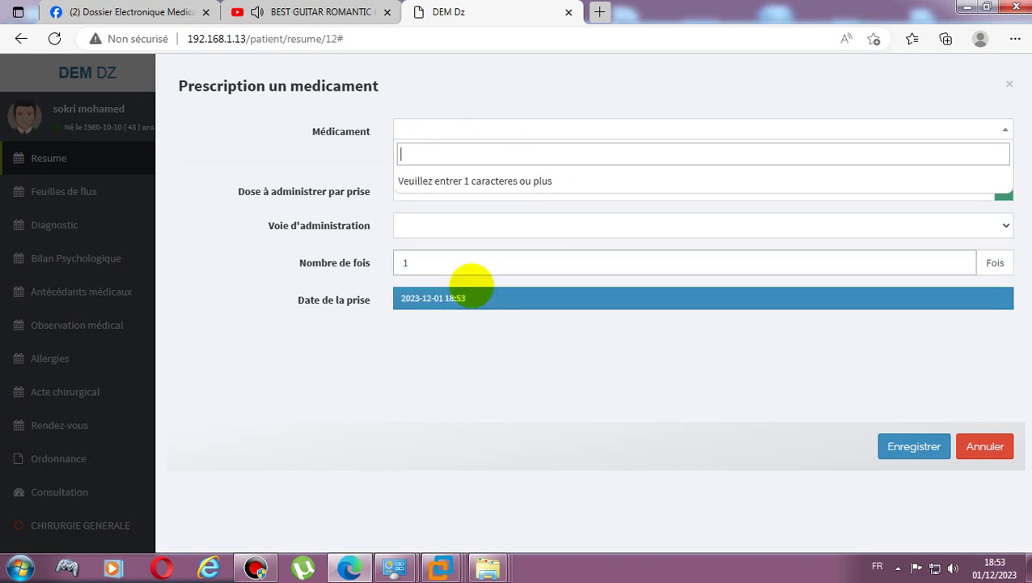
pyautogui.write('LO')
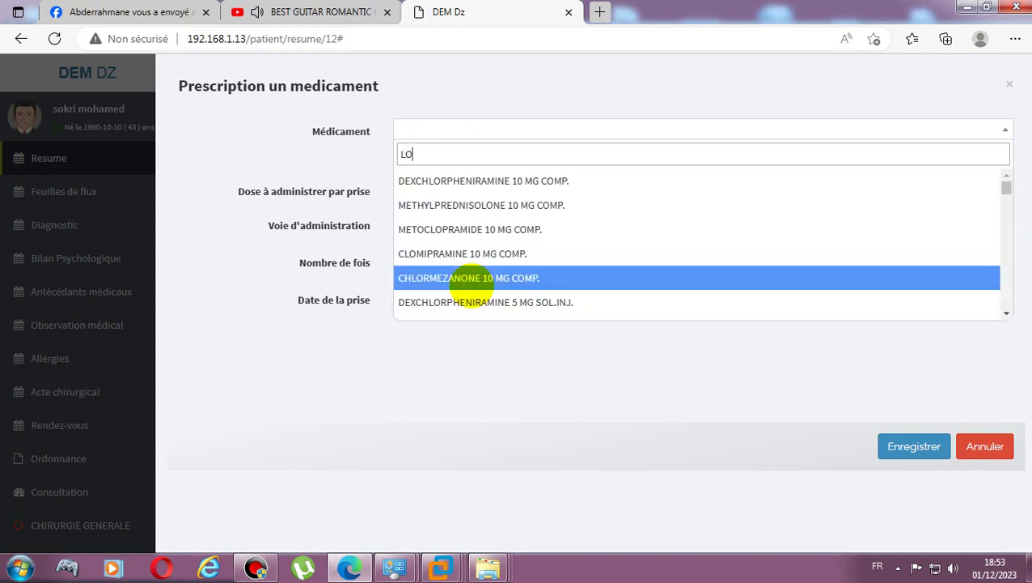
pyautogui.scroll(-5, 477, 242)
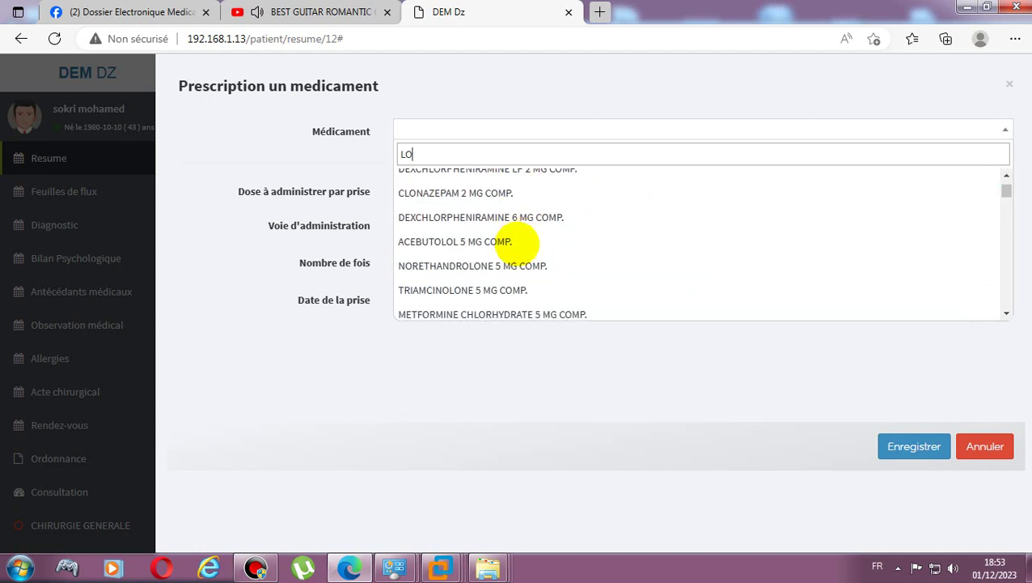
pyautogui.scroll(-9, 517, 242)
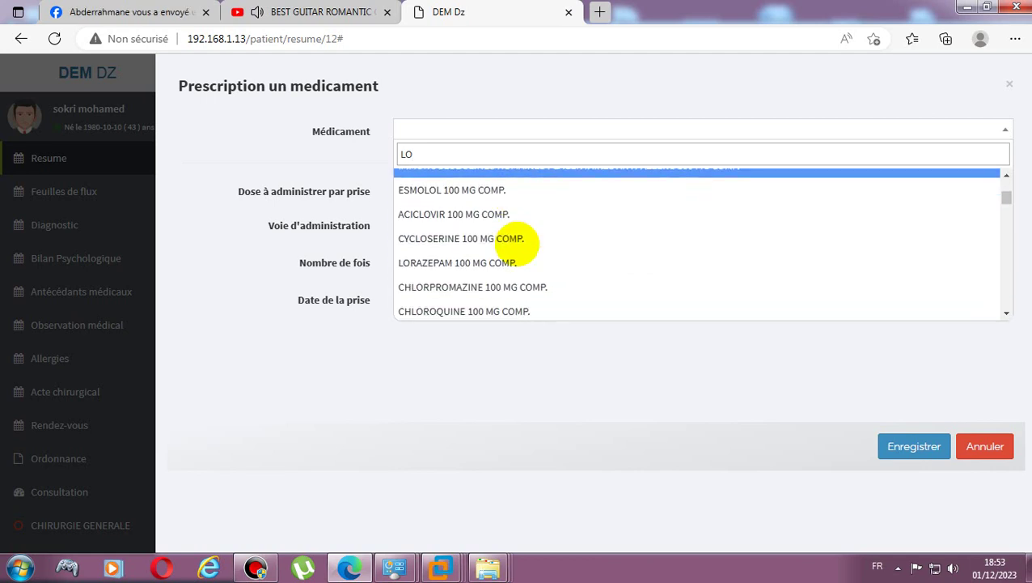
pyautogui.scroll(-6, 518, 241)
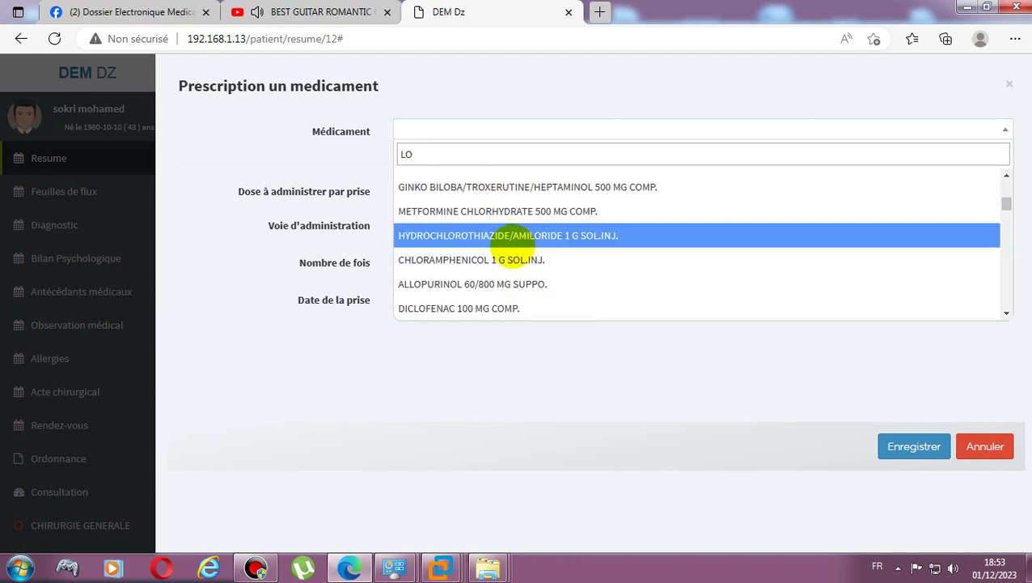
# Narrow the medication search to LOV and prescribe ACICLOVIR 100 000 UI/G PDE.DERM. at 100 UI/G per intake, saving the prescription and its schedule
pyautogui.write('V')
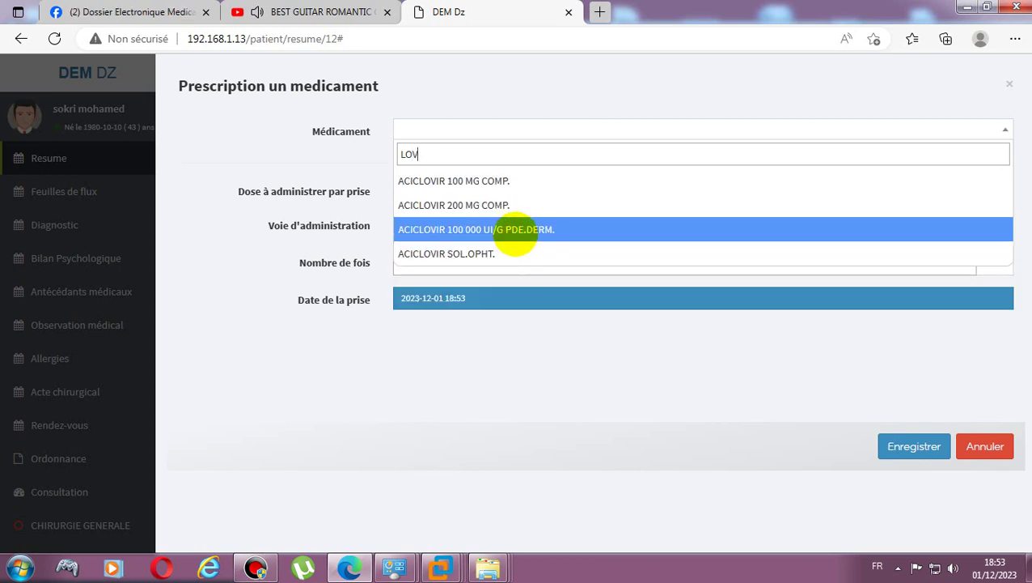
pyautogui.click(513, 229)
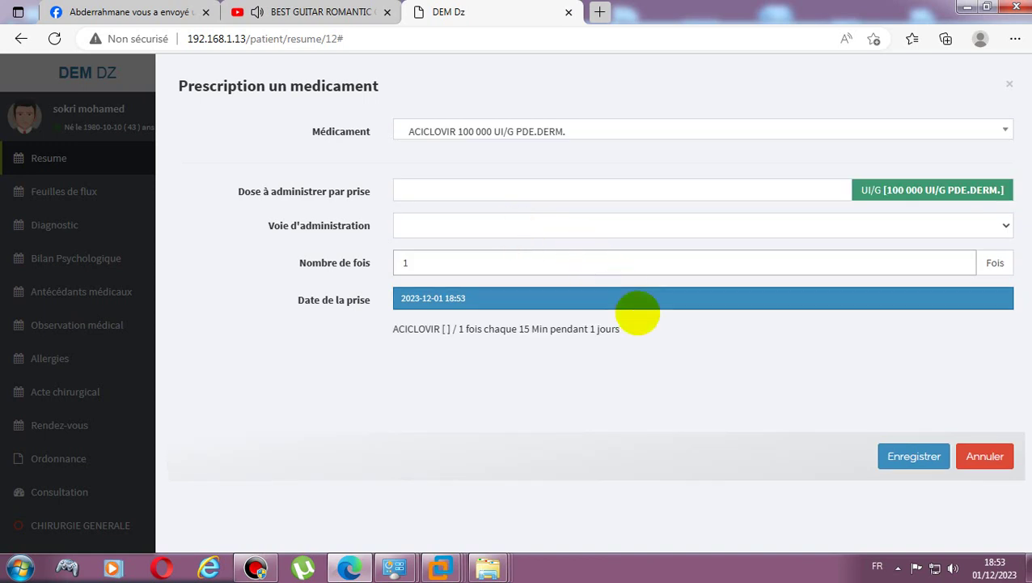
pyautogui.click(518, 193)
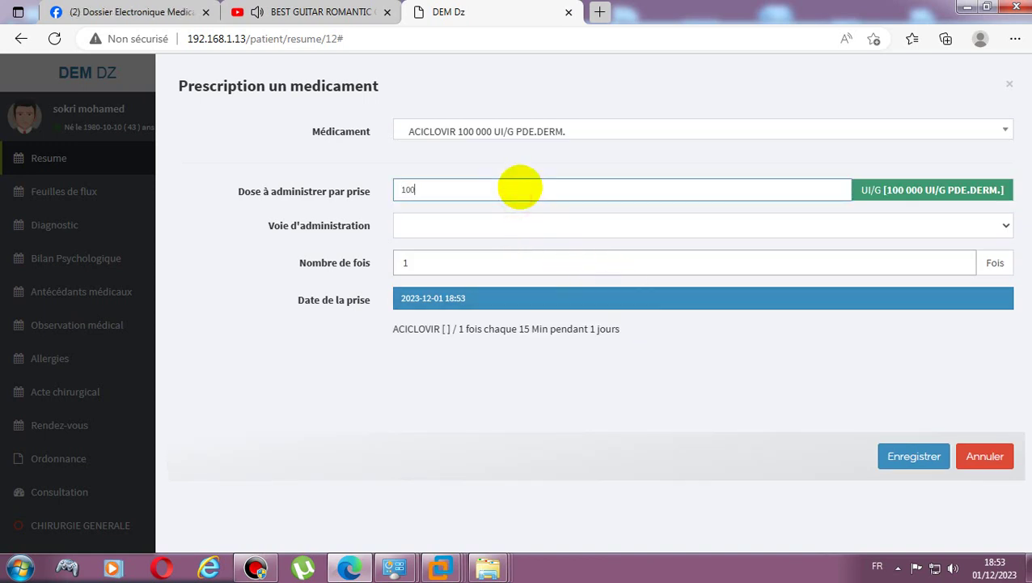
pyautogui.click(923, 456)
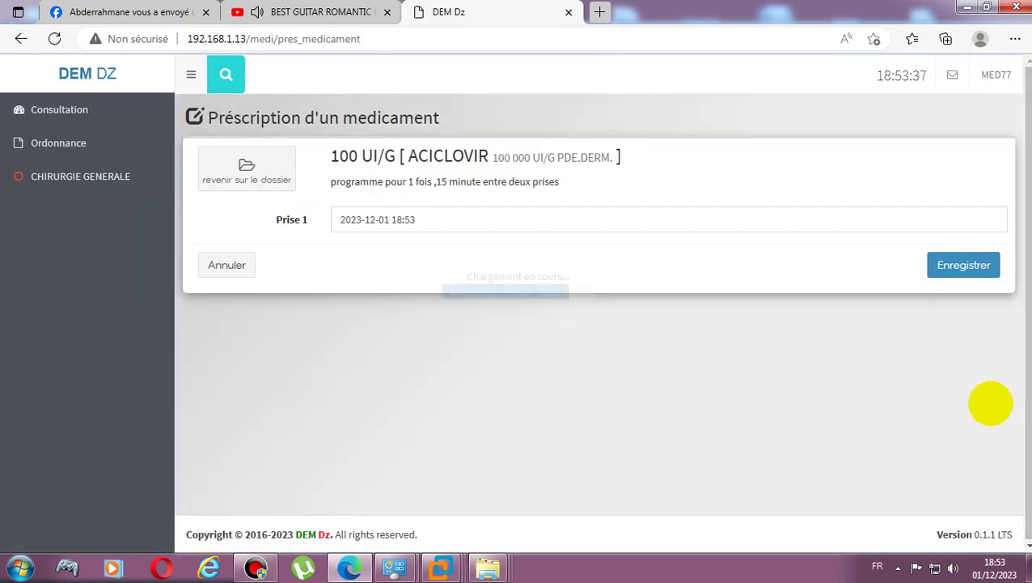
pyautogui.click(939, 273)
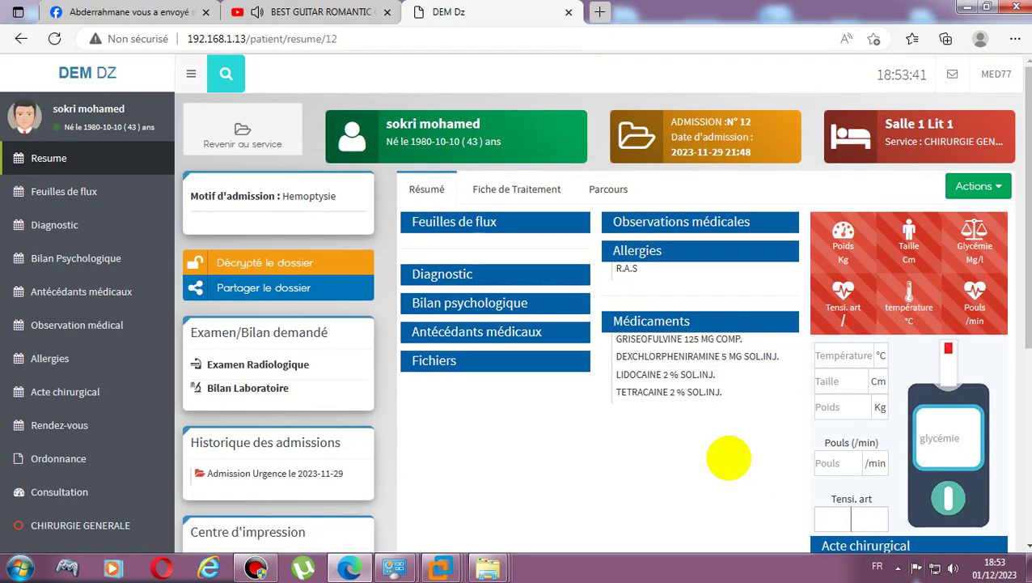
# Switch to the Facebook group, clear away the two open chats and examine the post about the DCI.xls and FORMES.xls files
pyautogui.click(93, 11)
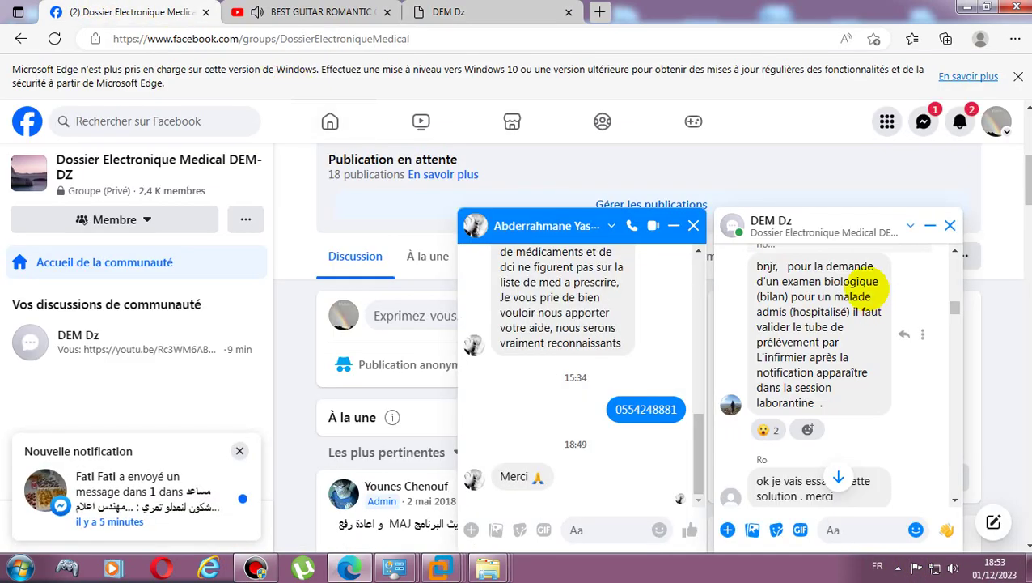
pyautogui.click(695, 224)
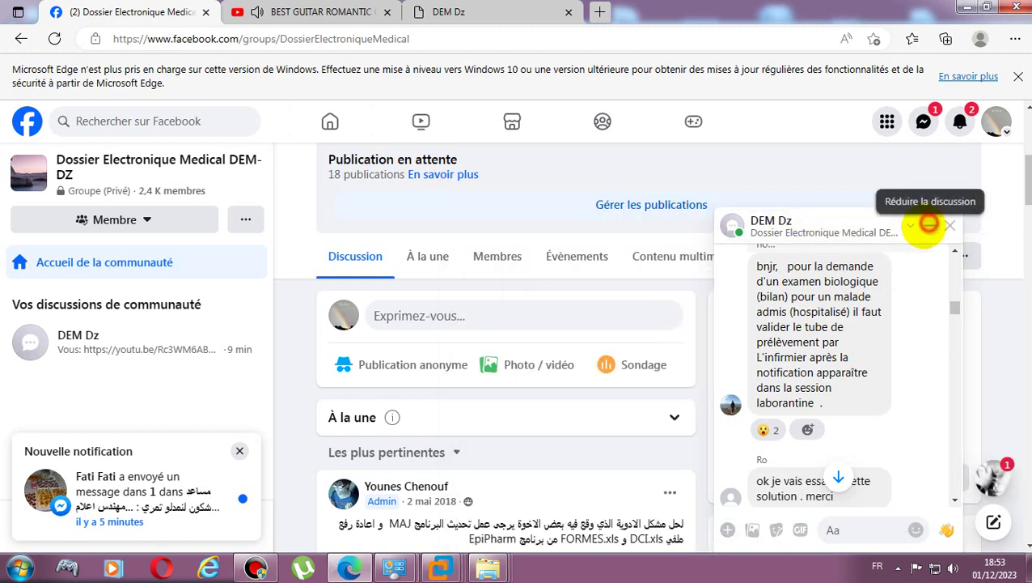
pyautogui.click(931, 226)
pyautogui.scroll(-5, 538, 425)
pyautogui.scroll(2, 500, 421)
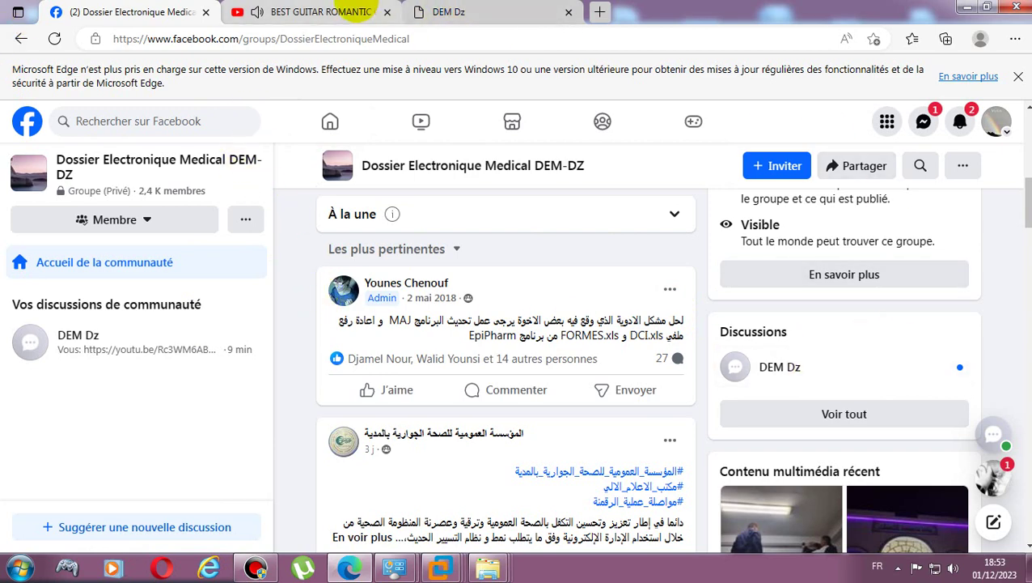
# Return to the patient record in DEM DZ and review the medications listed in its summary
pyautogui.click(502, 11)
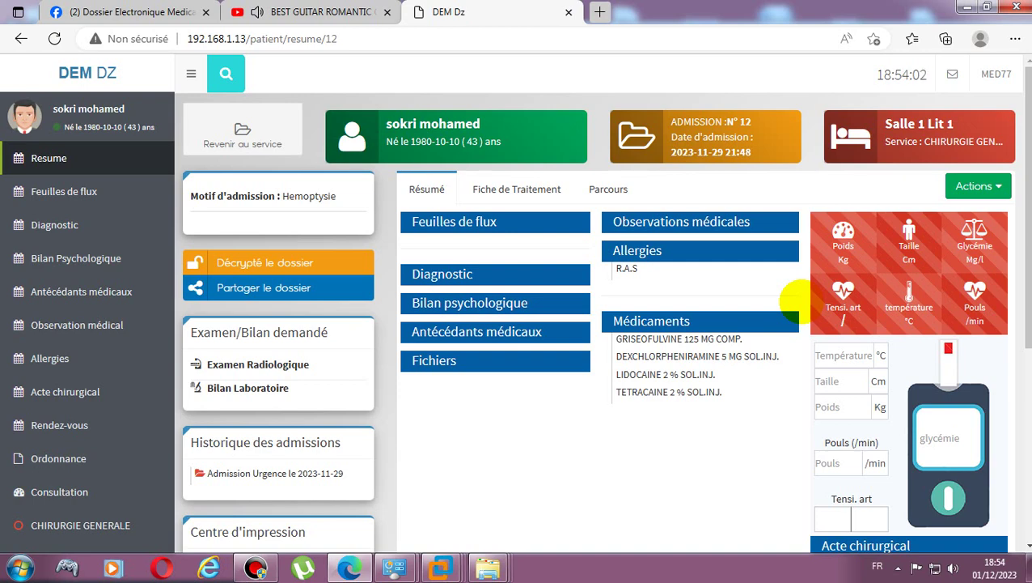
pyautogui.scroll(-1, 679, 368)
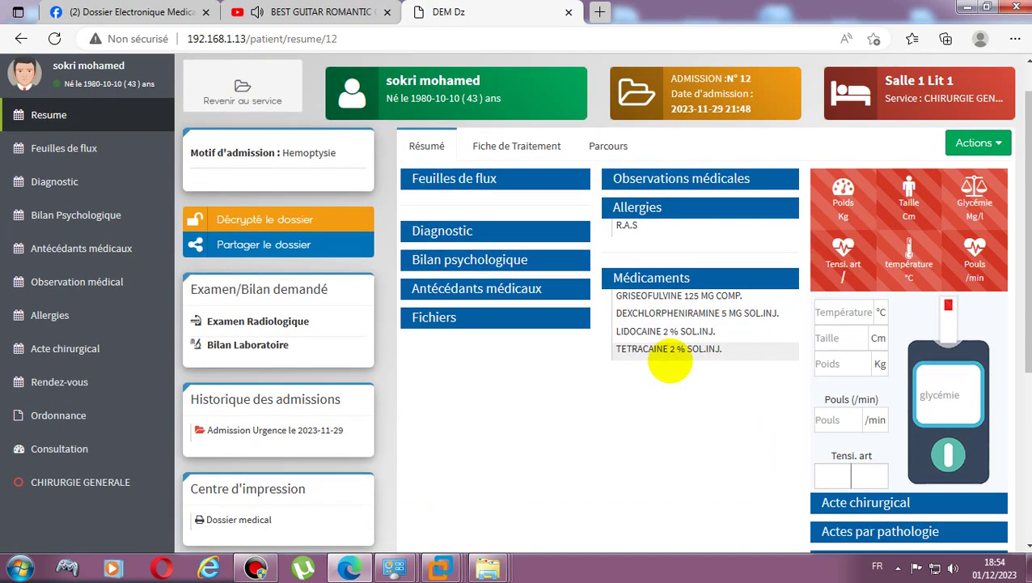
pyautogui.scroll(-4, 670, 363)
pyautogui.scroll(3, 668, 359)
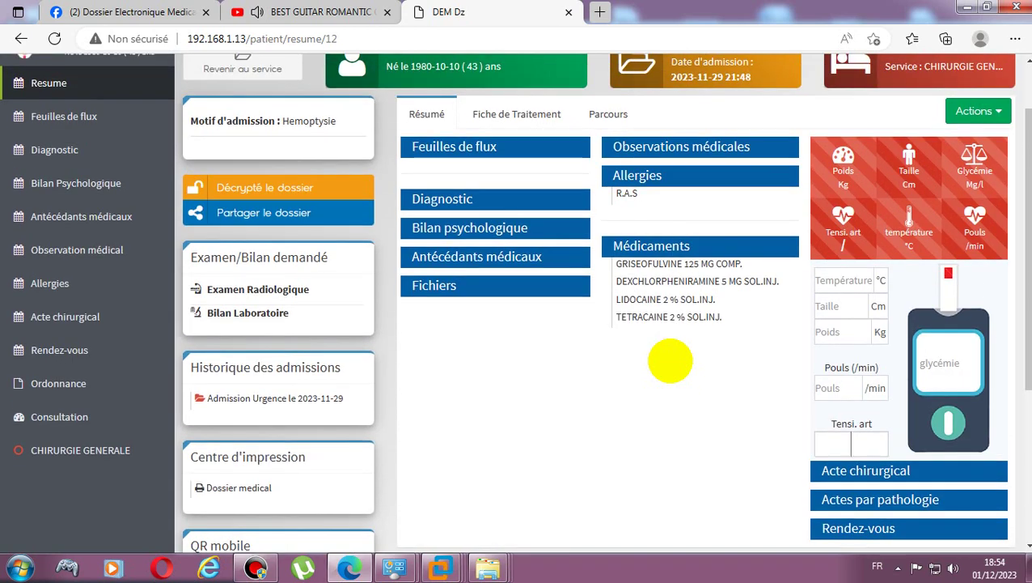
pyautogui.scroll(2, 670, 360)
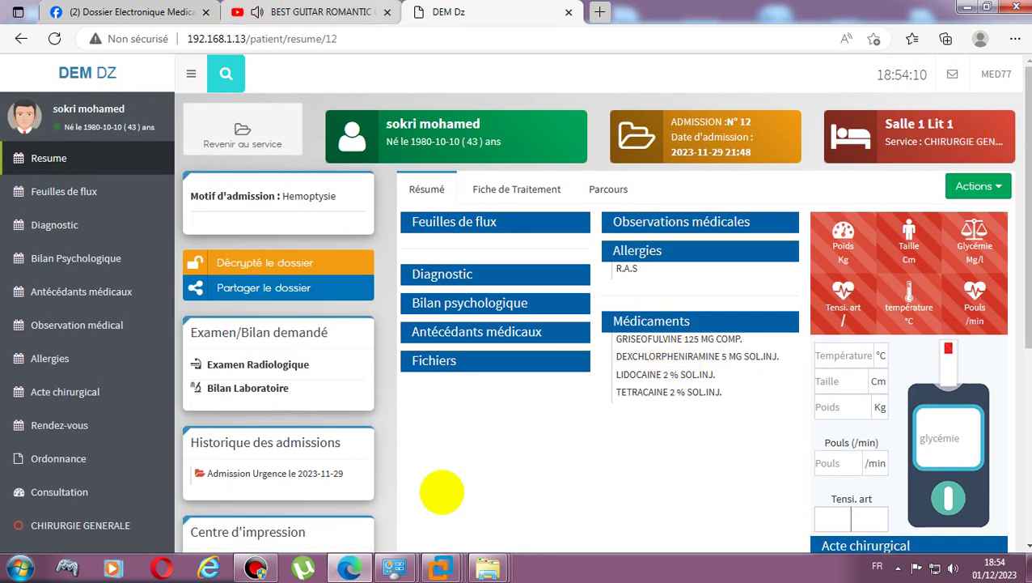
pyautogui.click(256, 567)
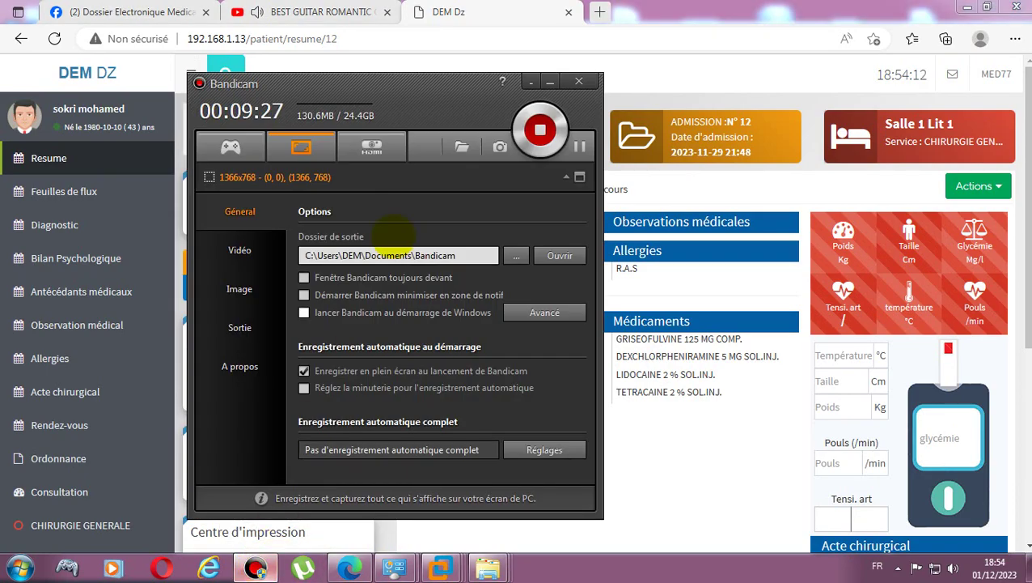